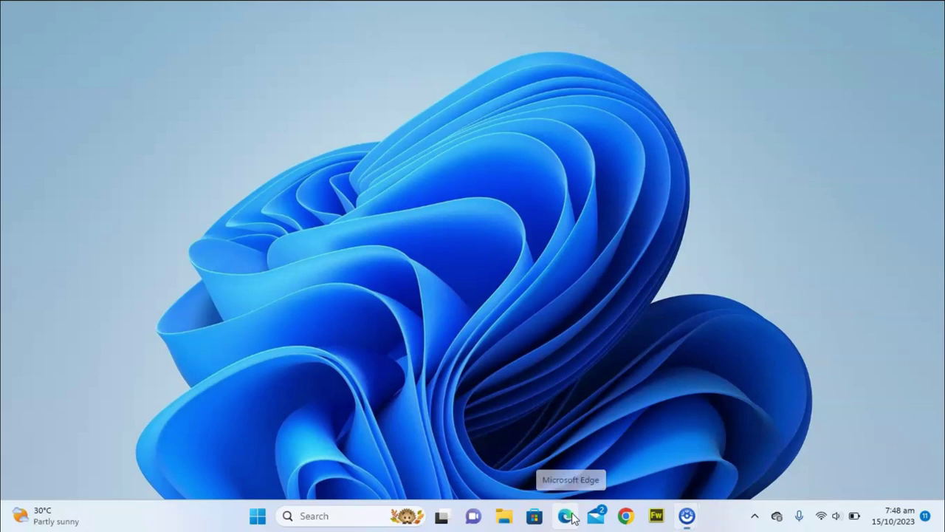
Launch Microsoft Edge and show the Compose tab in the Bing sidebar
{"action": "left_click", "coordinate": [565, 516]}
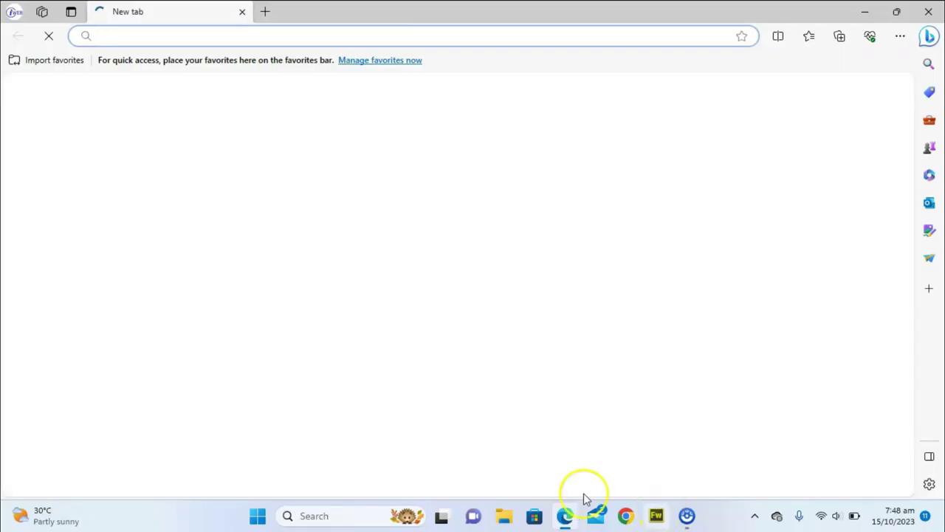
{"action": "mouse_move", "coordinate": [561, 519]}
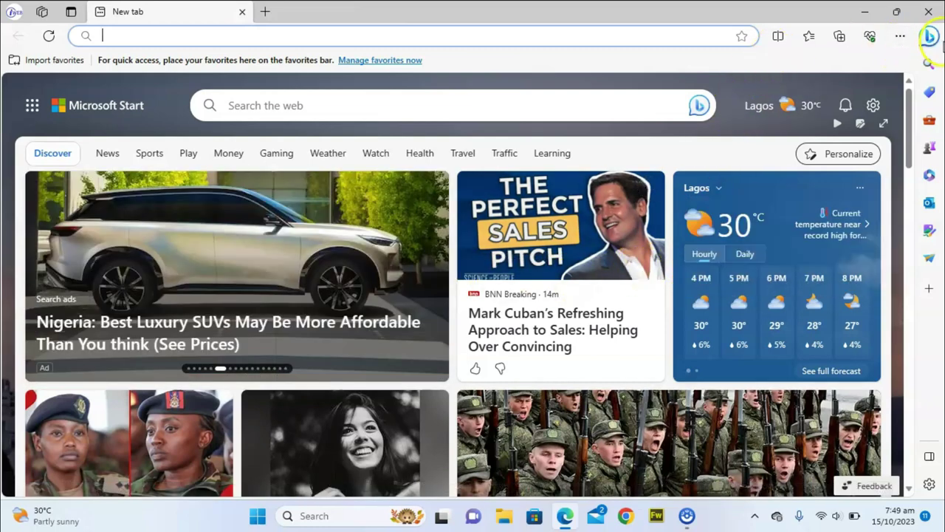
{"action": "left_click", "coordinate": [929, 36]}
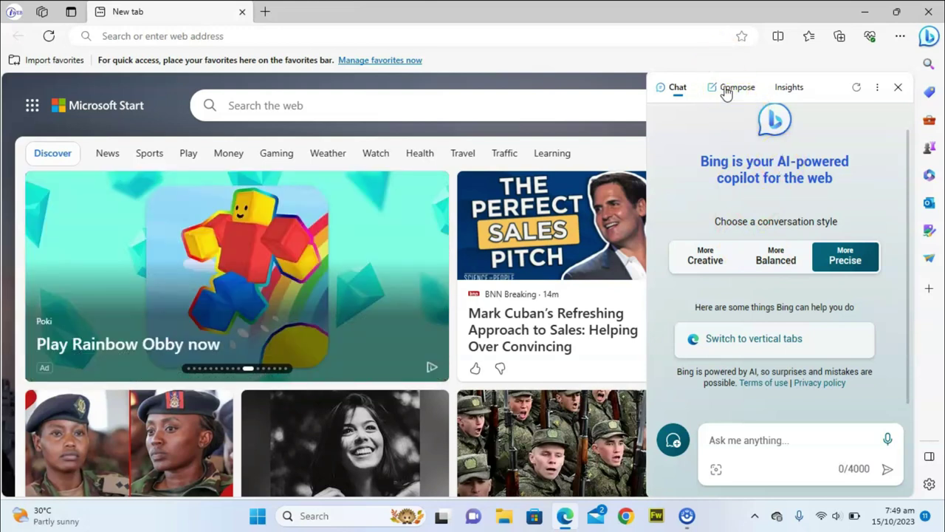
{"action": "left_click", "coordinate": [731, 87]}
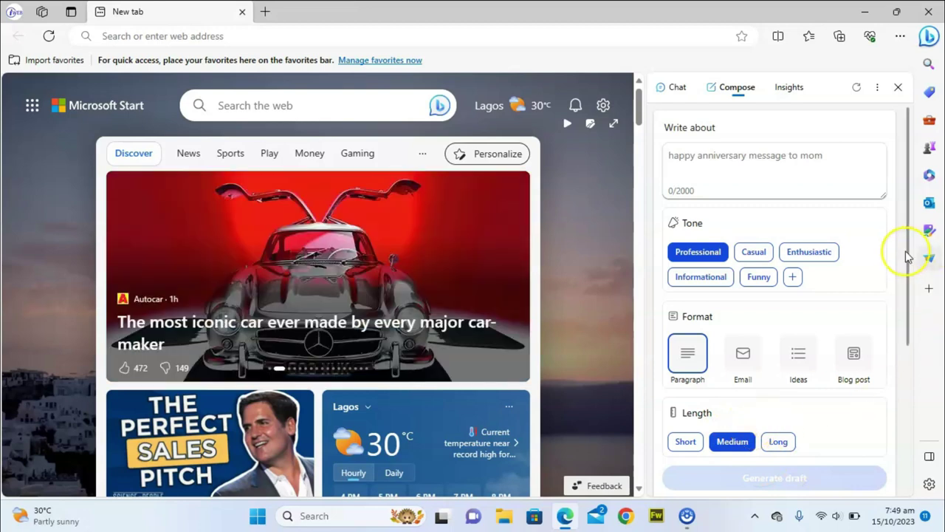
{"action": "left_click_drag", "start_coordinate": [911, 271], "coordinate": [922, 342]}
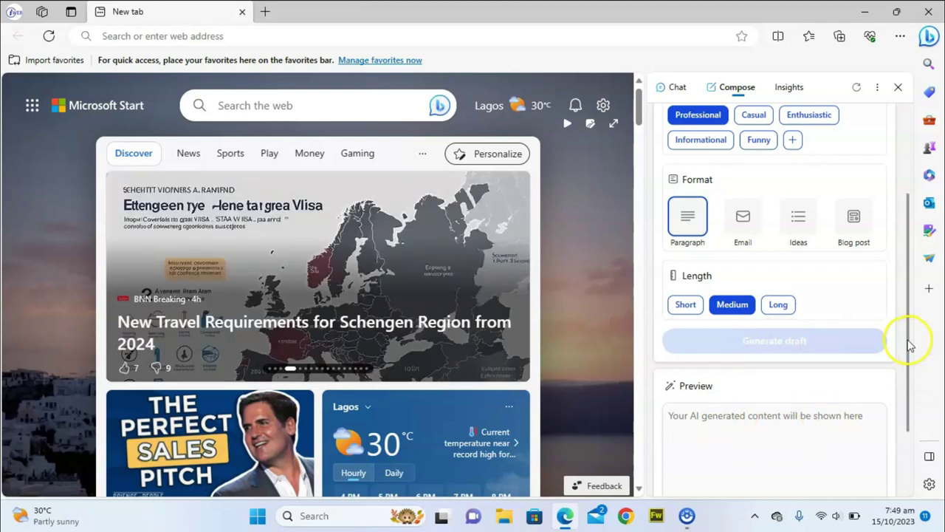
{"action": "left_click_drag", "start_coordinate": [906, 333], "coordinate": [906, 175]}
{"action": "left_click", "coordinate": [763, 168]}
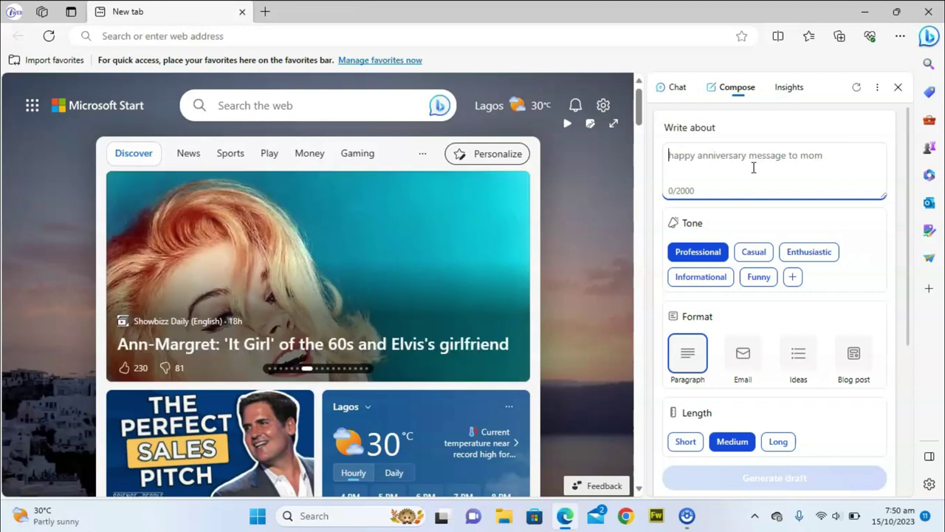
Enter and edit the Compose topic to read 'Best tip to starting a youtube channel'
{"action": "type", "text": "wha"}
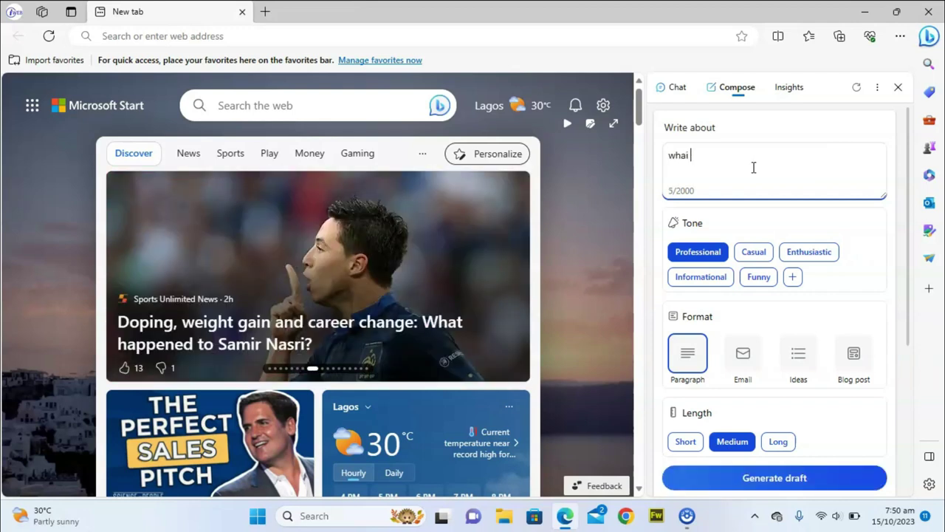
{"action": "type", "text": "t is the best"}
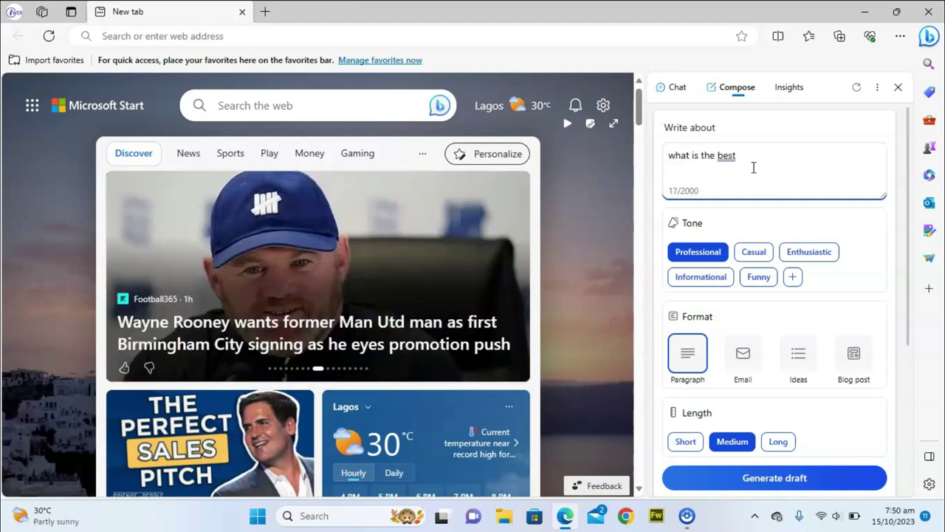
{"action": "type", "text": " tip "}
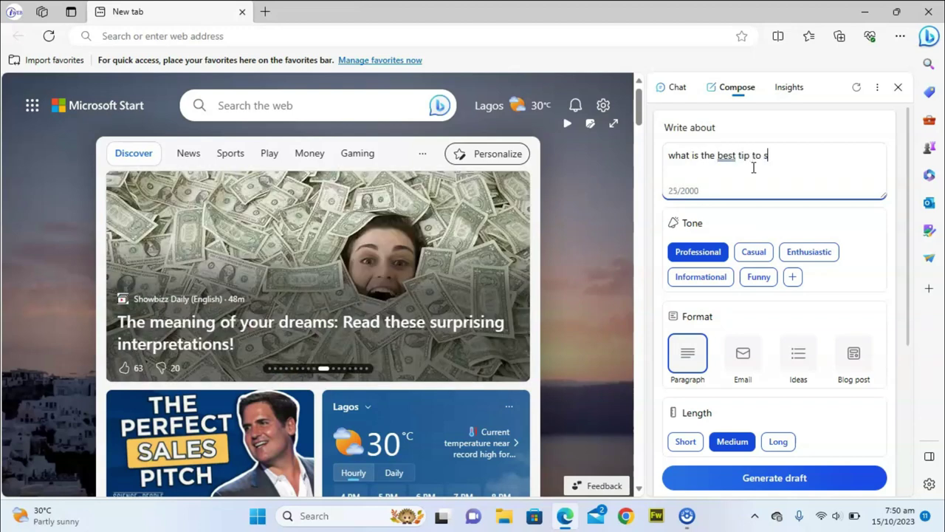
{"action": "type", "text": "to start a youtube channel"}
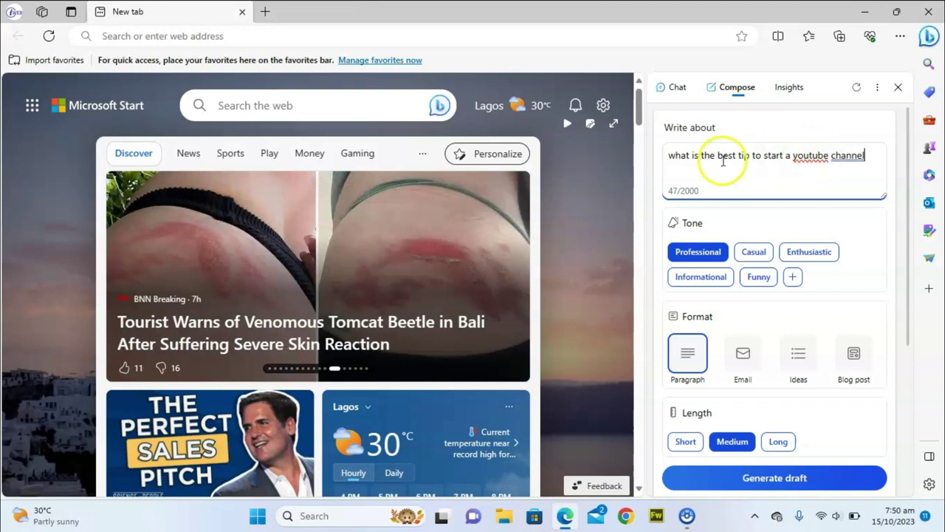
{"action": "left_click_drag", "start_coordinate": [716, 154], "coordinate": [631, 158]}
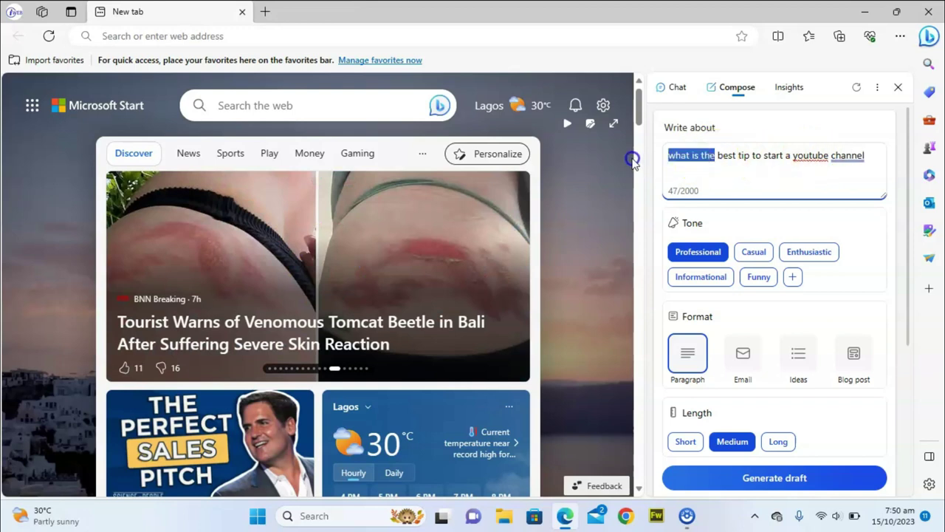
{"action": "key", "text": "BackSpace"}
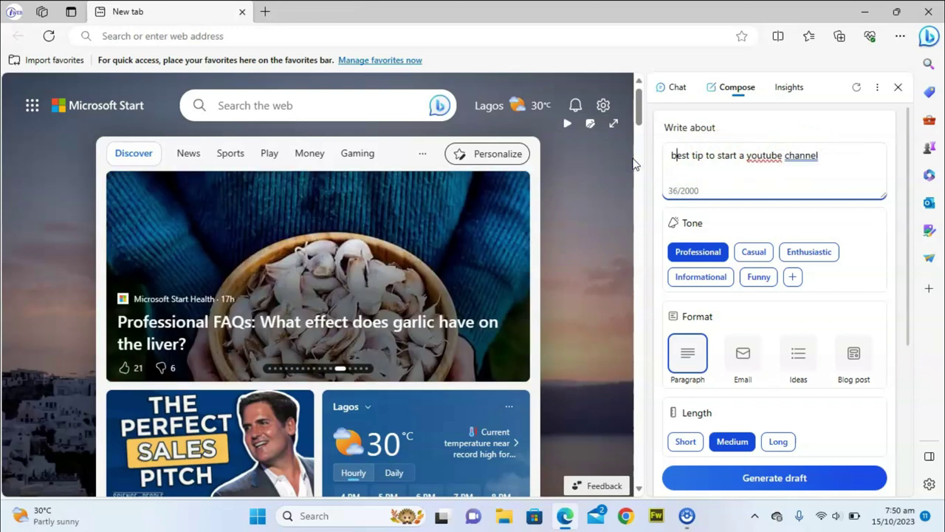
{"action": "key", "text": "Delete"}
{"action": "type", "text": "Be"}
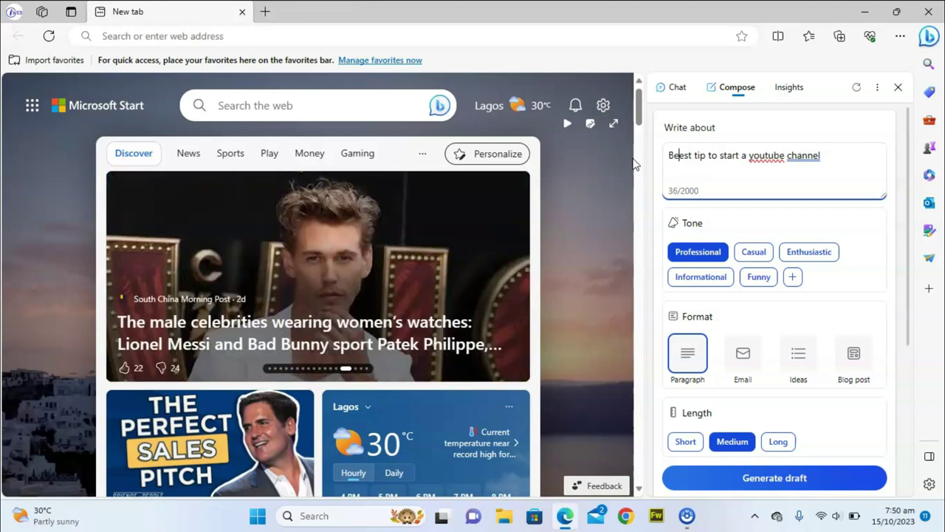
{"action": "key", "text": "BackSpace"}
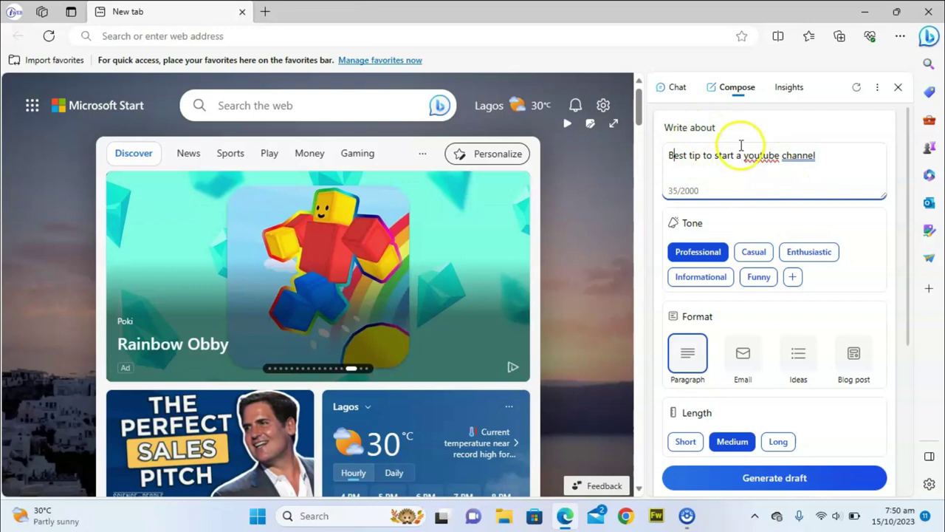
{"action": "left_click_drag", "start_coordinate": [734, 155], "coordinate": [817, 235]}
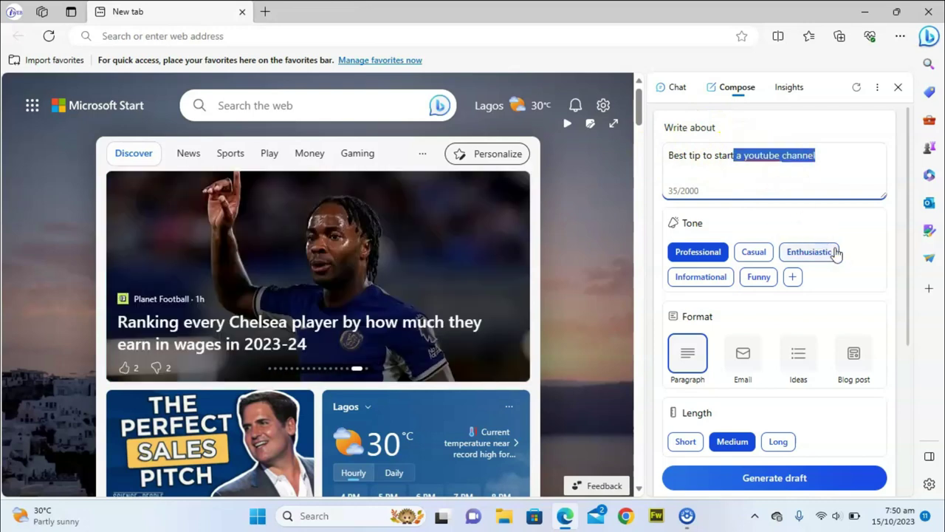
{"action": "key", "text": "Left"}
{"action": "type", "text": "ing"}
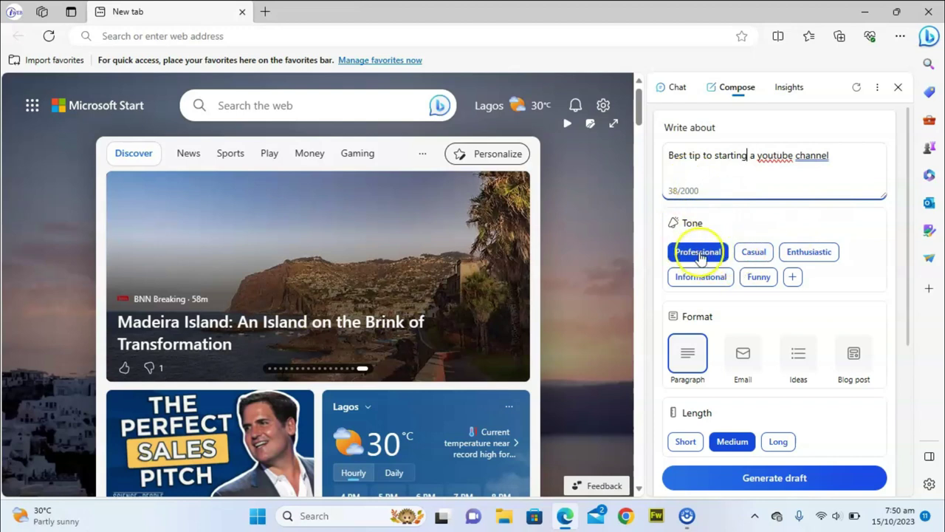
Keep the tone Professional and change the draft length from Medium to Short
{"action": "left_click", "coordinate": [753, 252]}
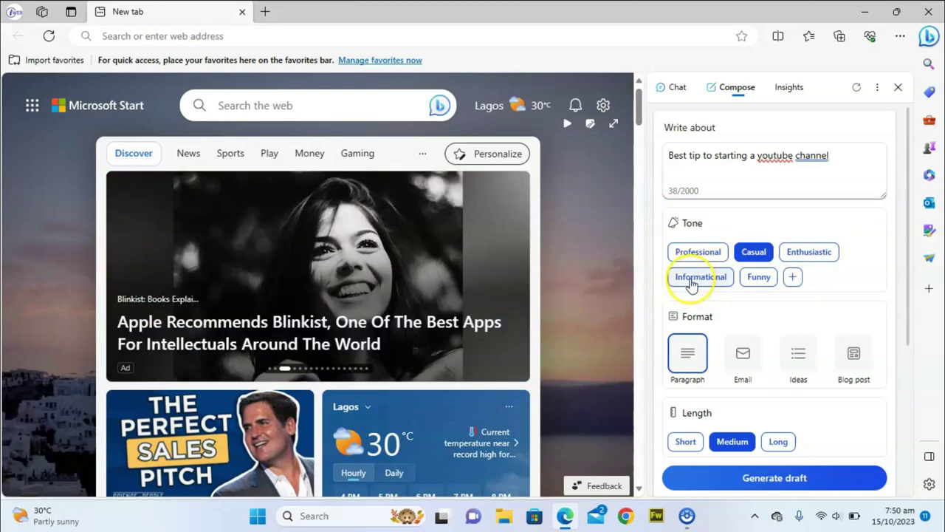
{"action": "left_click", "coordinate": [705, 255]}
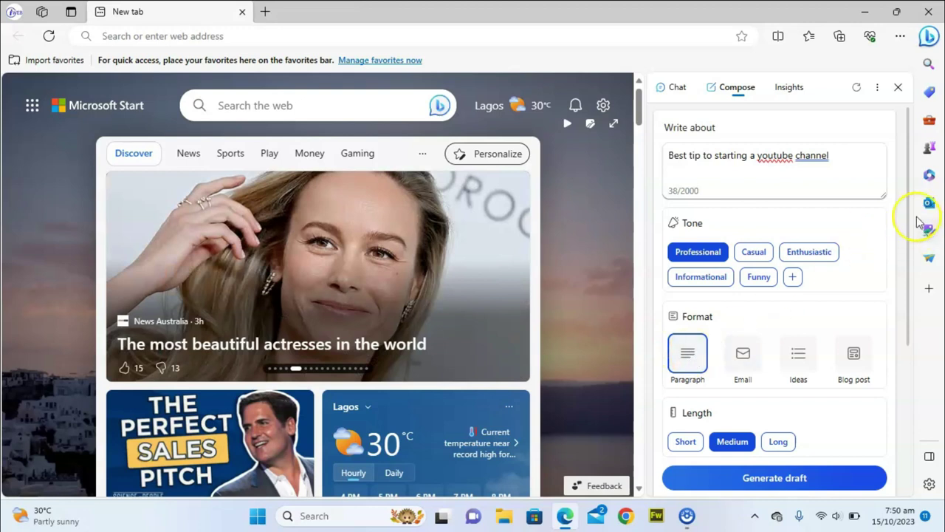
{"action": "left_click_drag", "start_coordinate": [907, 209], "coordinate": [921, 256]}
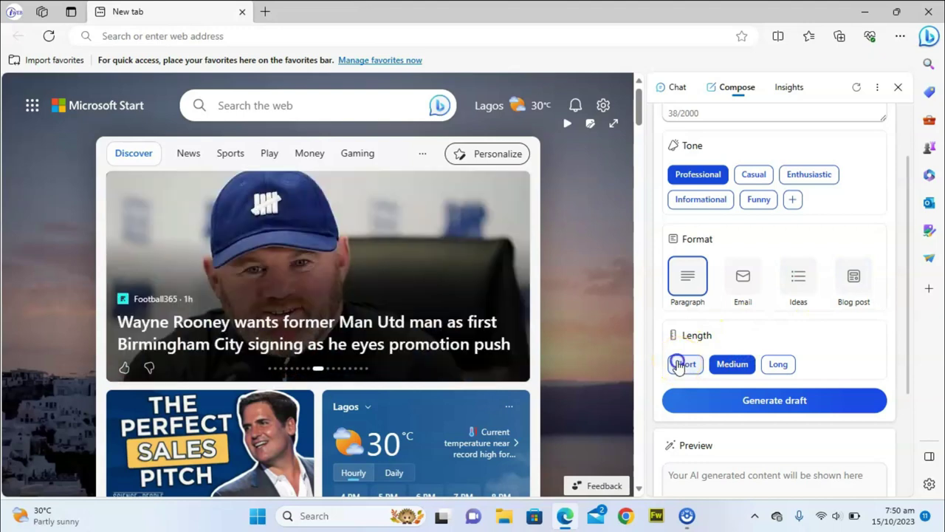
{"action": "left_click", "coordinate": [680, 364]}
{"action": "left_click", "coordinate": [776, 366]}
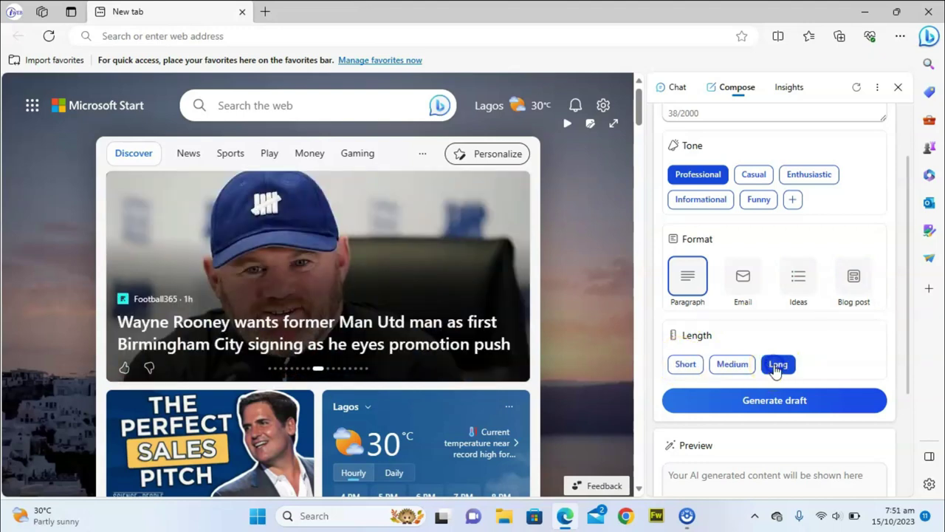
{"action": "left_click", "coordinate": [695, 367]}
{"action": "left_click", "coordinate": [758, 400]}
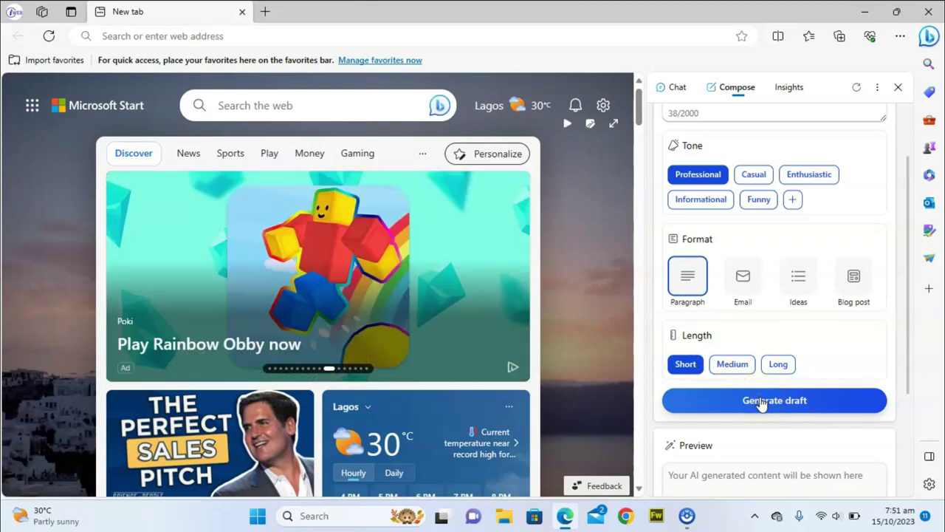
Generate a short draft, select its text, then regenerate at Medium length
{"action": "left_click", "coordinate": [762, 401]}
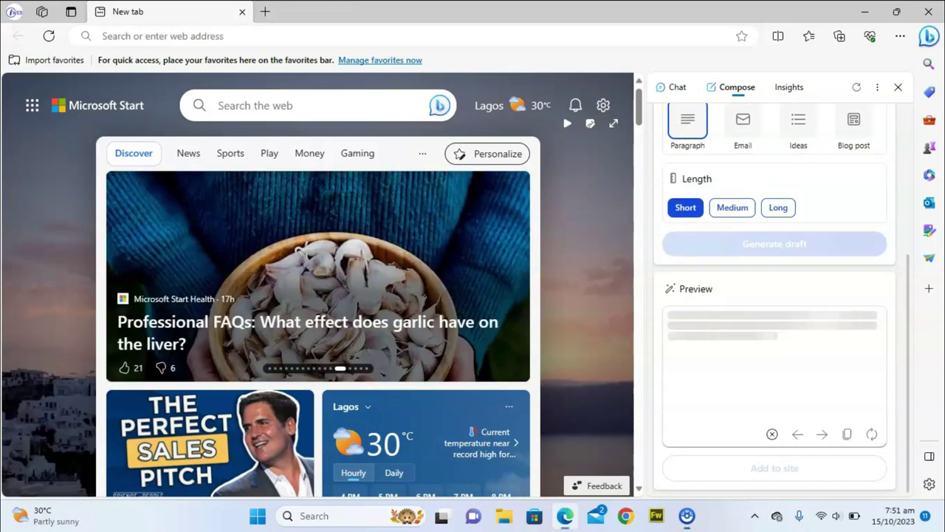
{"action": "left_click_drag", "start_coordinate": [879, 313], "coordinate": [880, 254]}
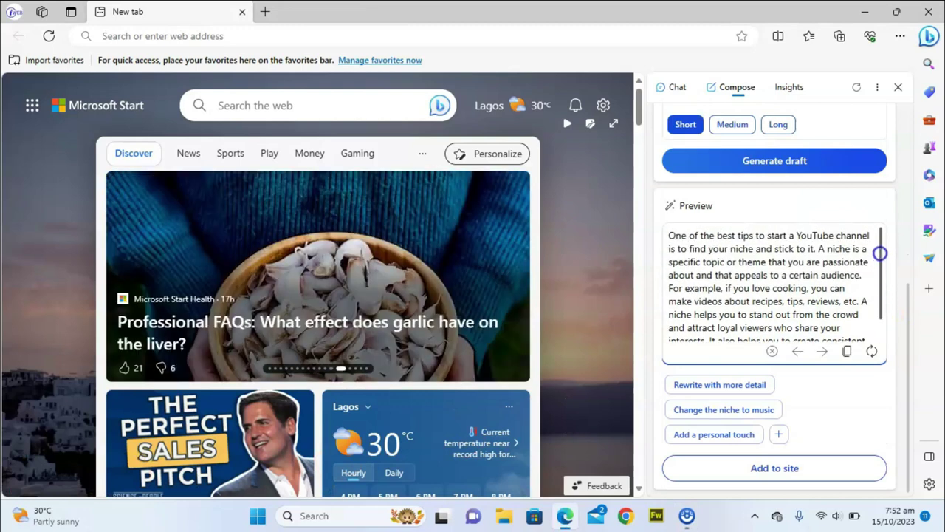
{"action": "left_click", "coordinate": [683, 249]}
{"action": "key", "text": "ctrl+a"}
{"action": "key", "text": "ctrl+c"}
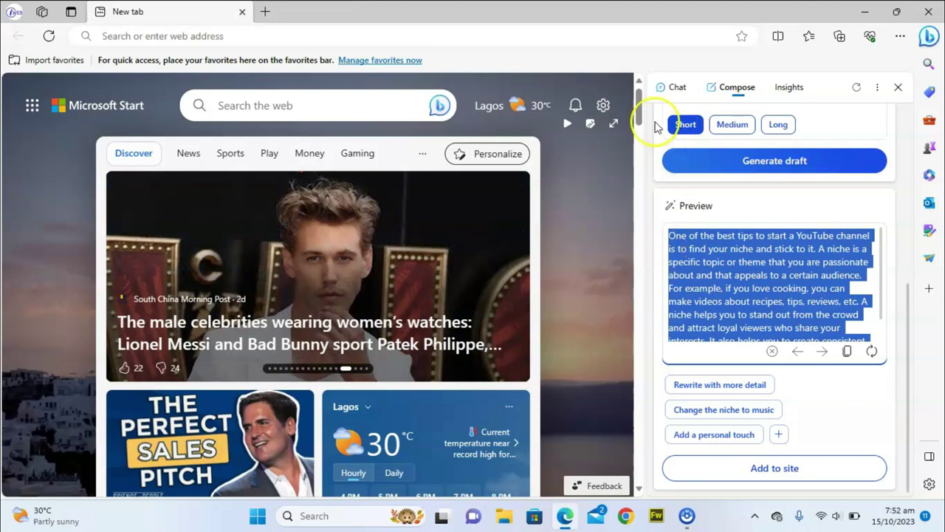
{"action": "left_click", "coordinate": [734, 125]}
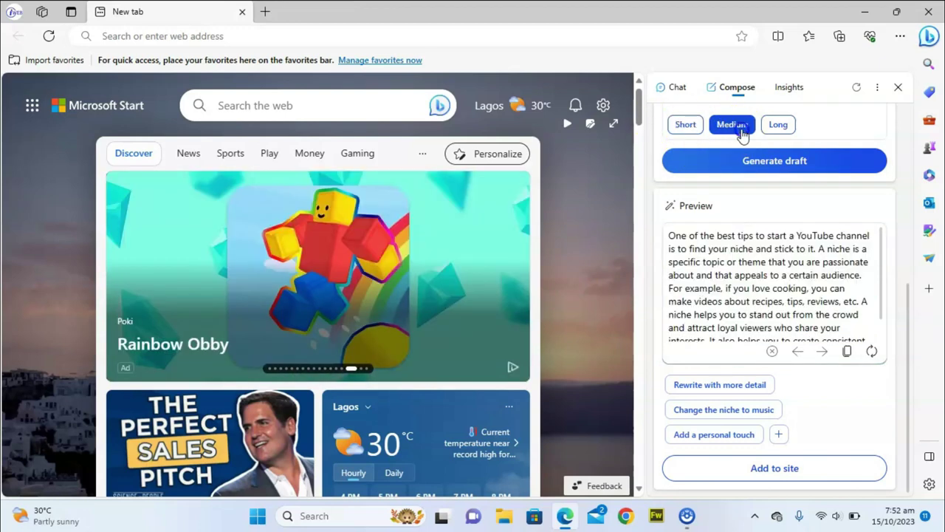
{"action": "left_click", "coordinate": [765, 162]}
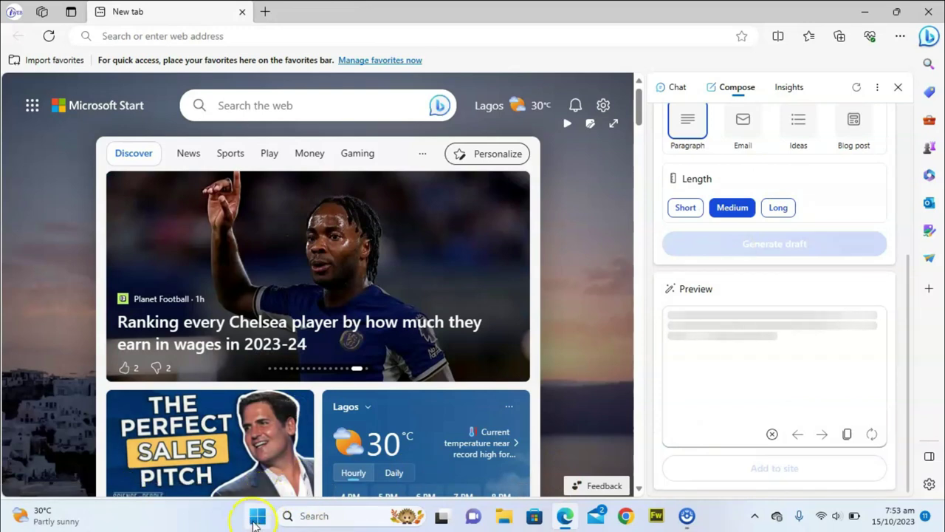
Search 'word' in the Start menu and launch WordPad
{"action": "left_click", "coordinate": [256, 517]}
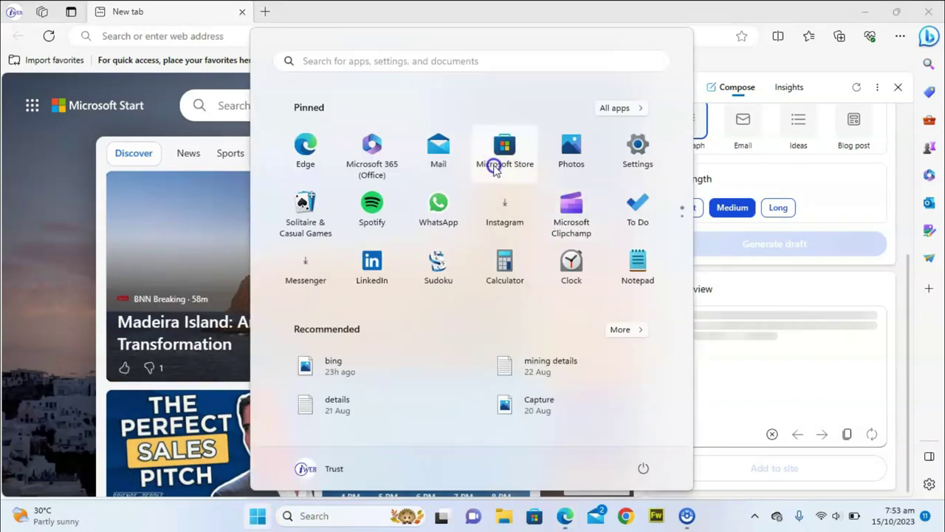
{"action": "type", "text": "word"}
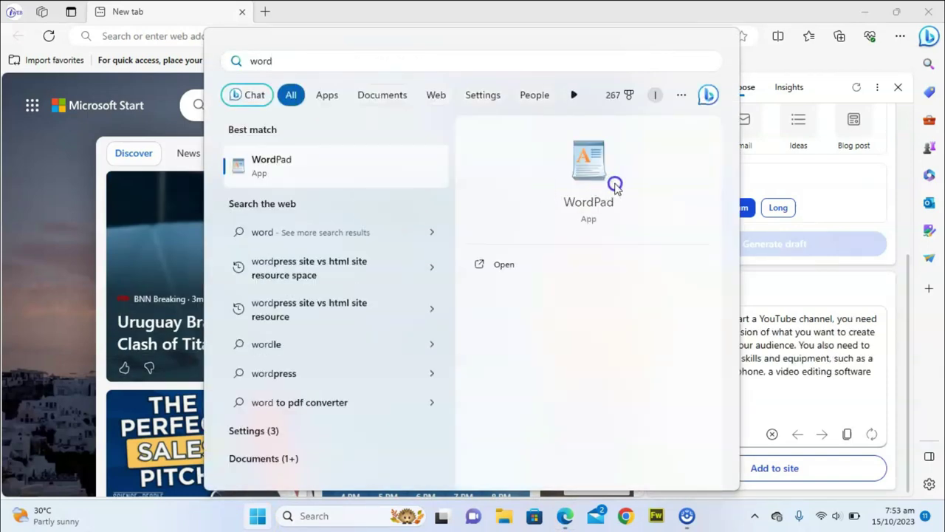
{"action": "left_click", "coordinate": [601, 164]}
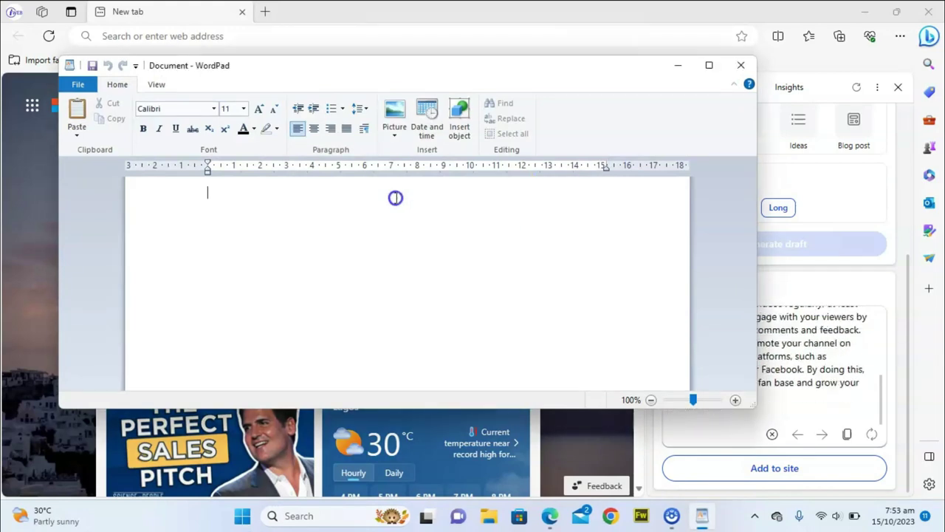
Paste the YouTube niche paragraph into the blank WordPad document
{"action": "key", "text": "ctrl+v"}
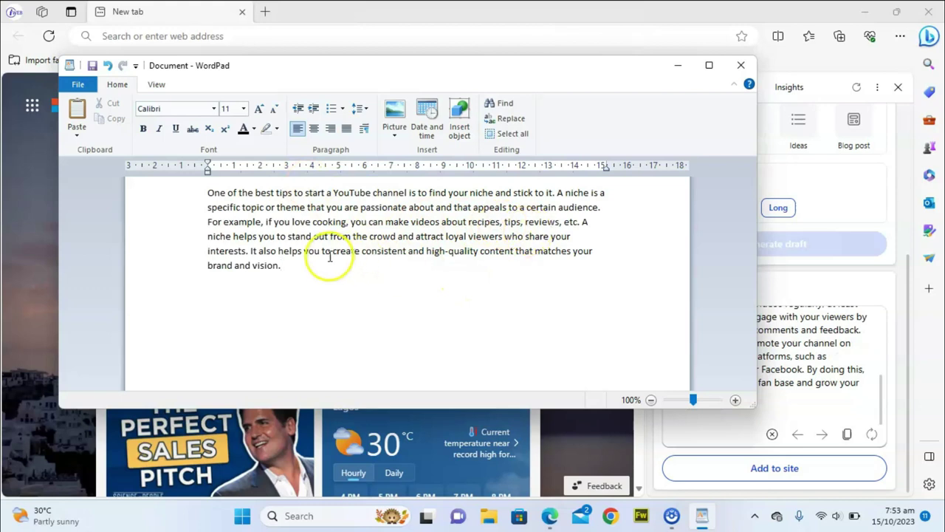
{"action": "left_click", "coordinate": [286, 236]}
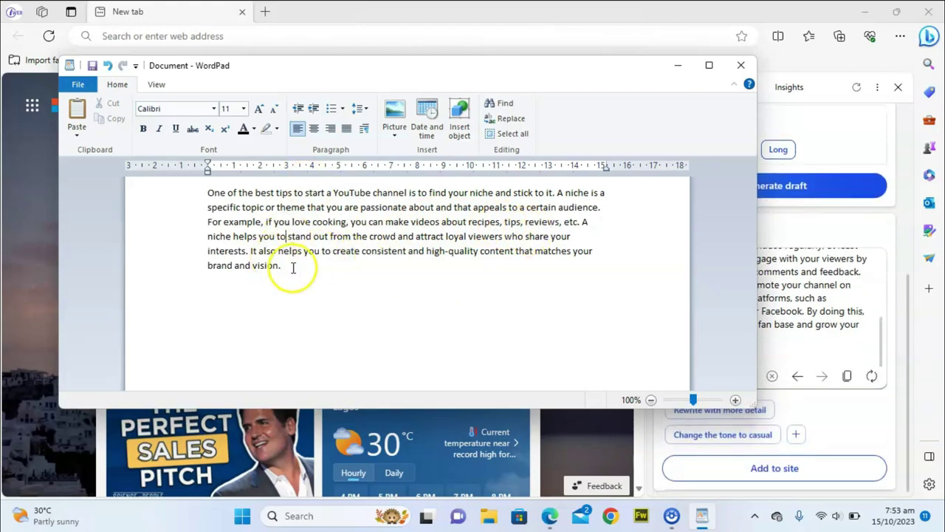
{"action": "left_click", "coordinate": [297, 268]}
{"action": "key", "text": "ctrl+a"}
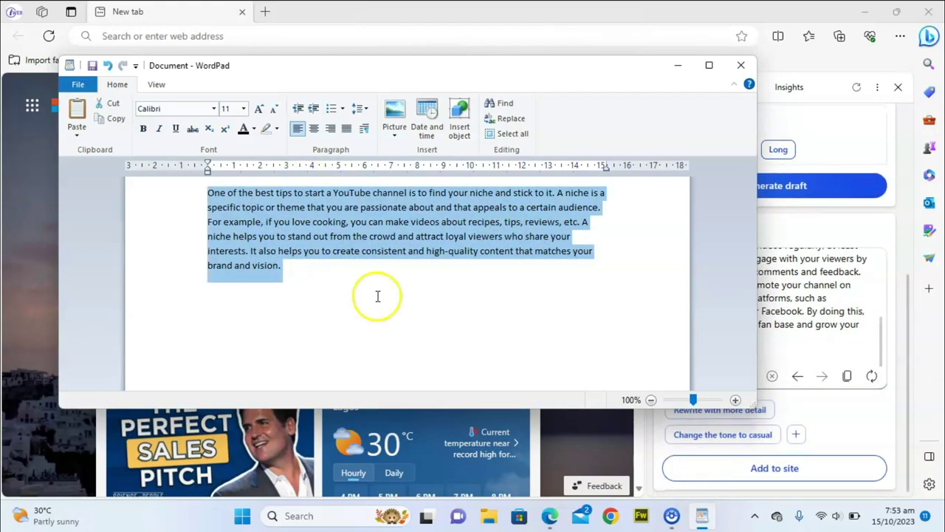
{"action": "right_click", "coordinate": [312, 235]}
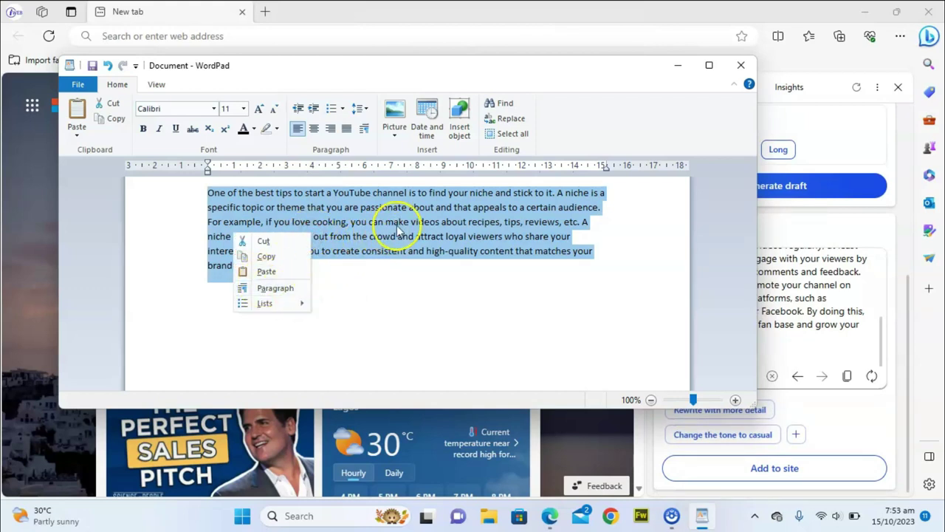
{"action": "left_click", "coordinate": [440, 201]}
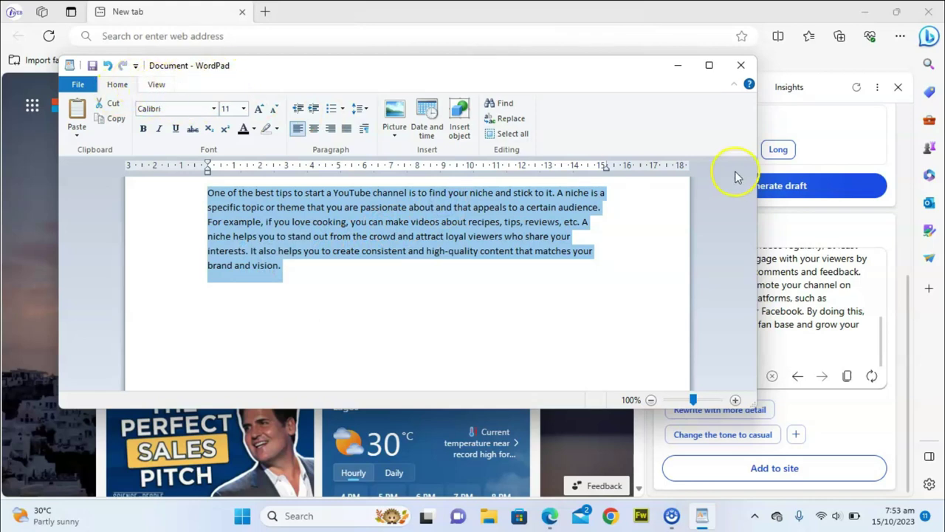
Select all of the Compose draft text in Edge, then return to WordPad
{"action": "left_click", "coordinate": [815, 297]}
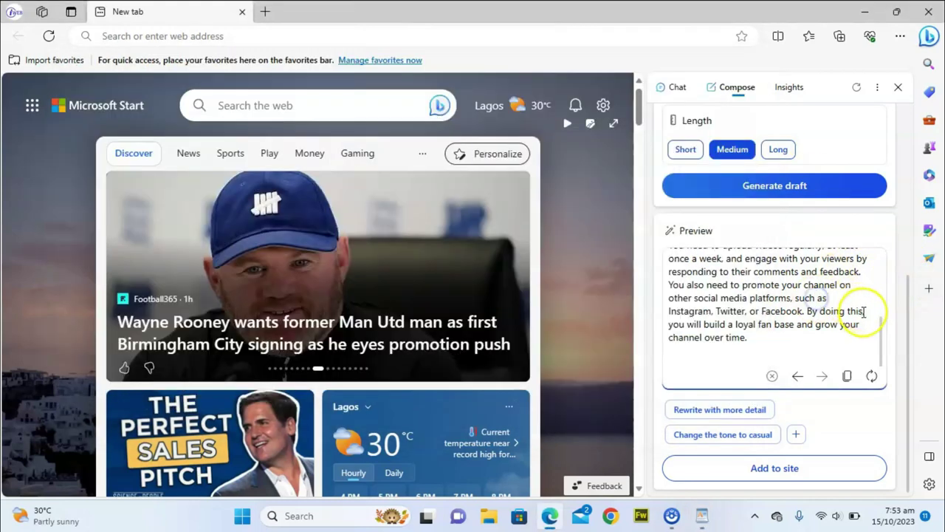
{"action": "left_click_drag", "start_coordinate": [882, 333], "coordinate": [873, 255]}
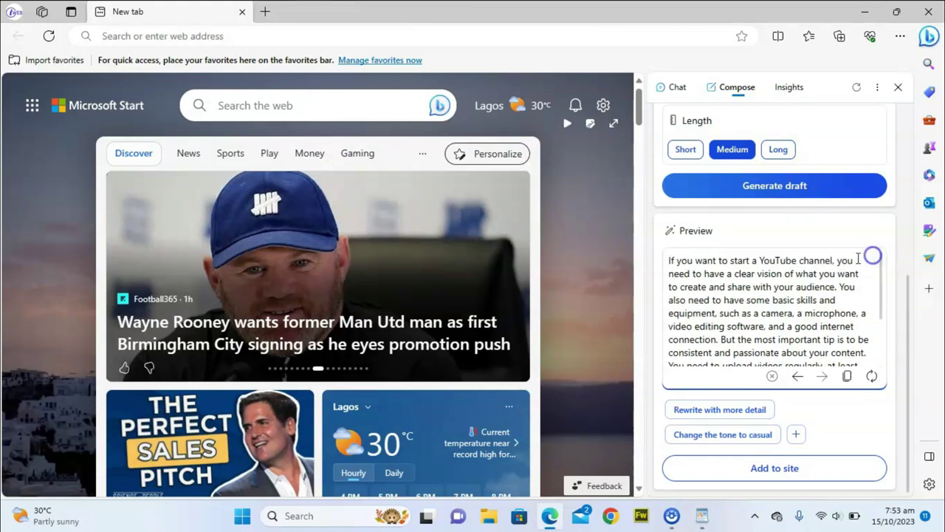
{"action": "left_click", "coordinate": [792, 291]}
{"action": "key", "text": "ctrl+a"}
{"action": "key", "text": "ctrl+c"}
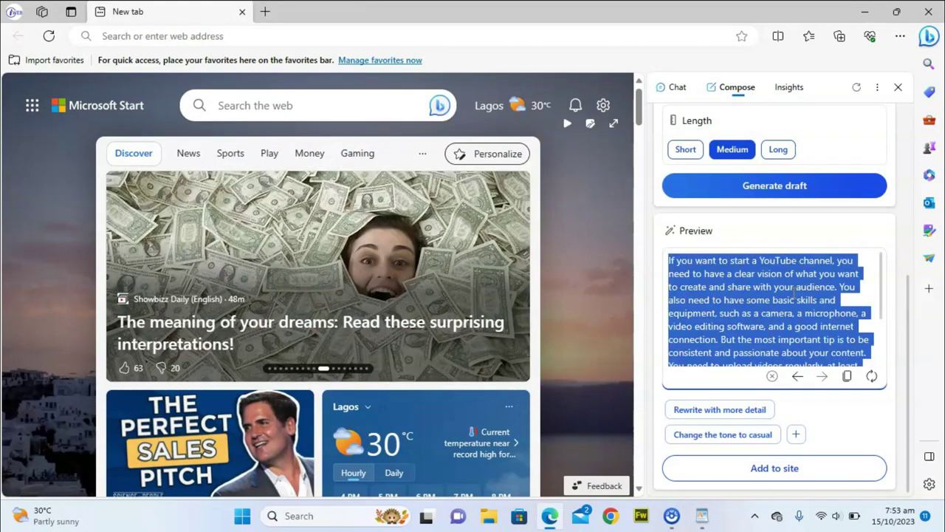
{"action": "left_click", "coordinate": [703, 517]}
{"action": "left_click", "coordinate": [337, 292]}
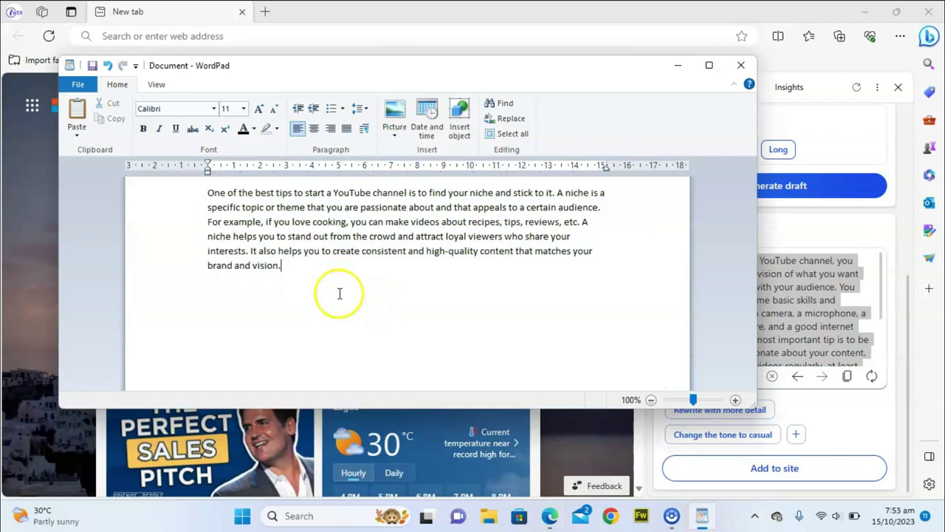
Paste the medium draft as a second paragraph below the niche text, then return to Edge
{"action": "key", "text": "Return"}
{"action": "key", "text": "Return"}
{"action": "key", "text": "ctrl+v"}
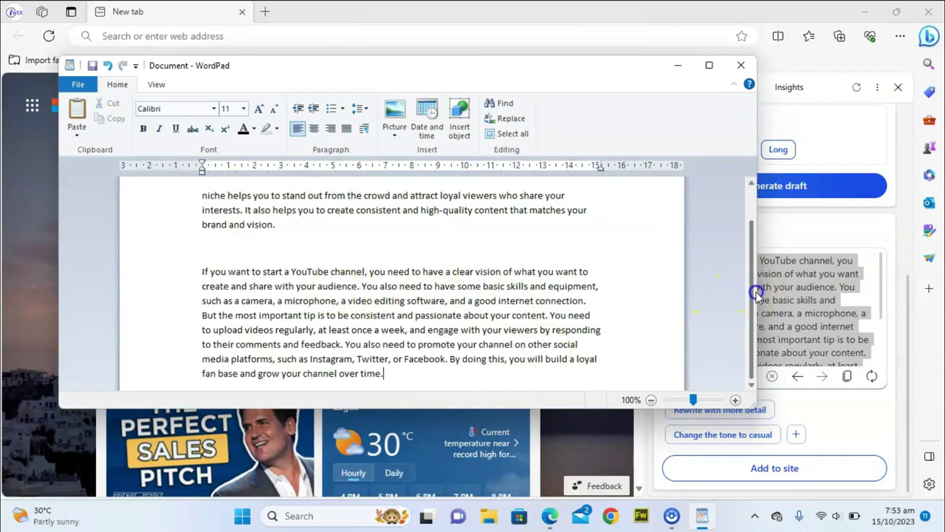
{"action": "mouse_move", "coordinate": [754, 291]}
{"action": "left_mouse_down"}
{"action": "mouse_move", "coordinate": [748, 198]}
{"action": "mouse_move", "coordinate": [749, 291]}
{"action": "left_mouse_up"}
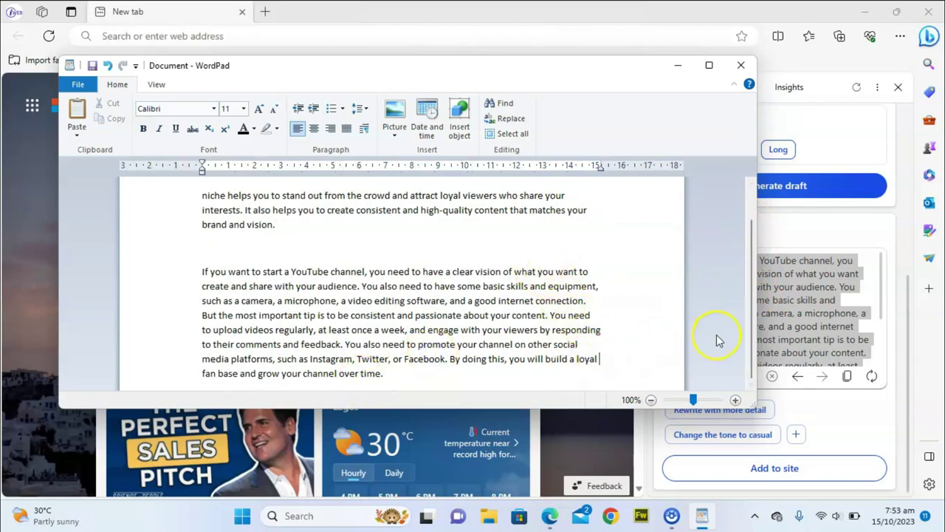
{"action": "scroll", "coordinate": [748, 334], "scroll_direction": "up", "scroll_amount": 2}
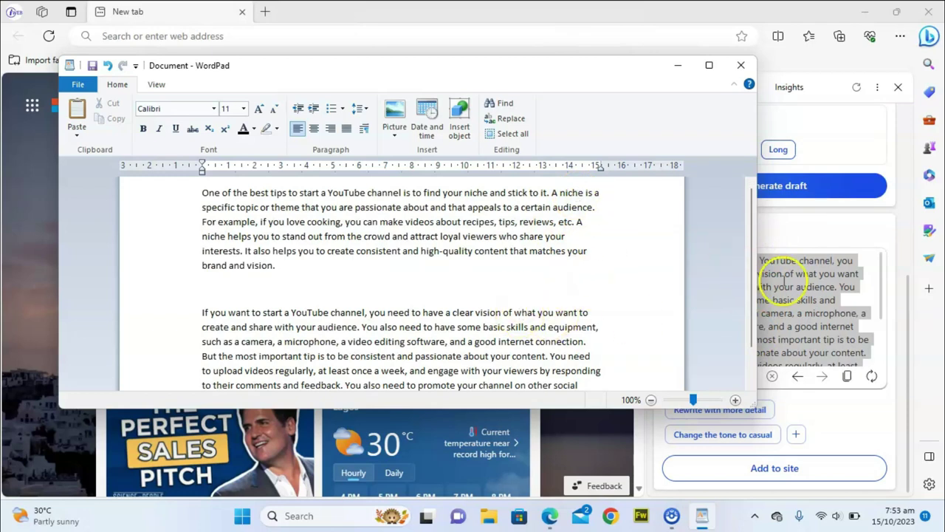
{"action": "left_click", "coordinate": [841, 284]}
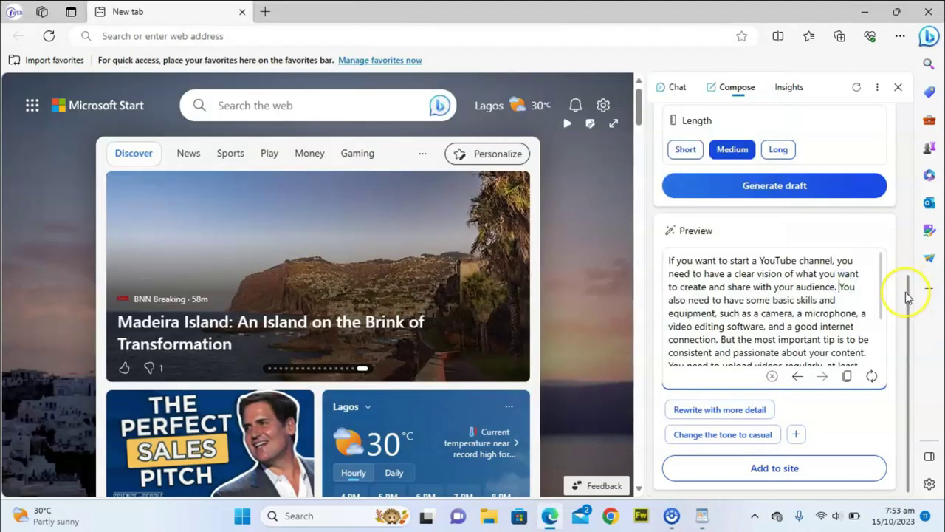
Set Compose to Blog post format, Informational tone and Long length
{"action": "left_click_drag", "start_coordinate": [911, 291], "coordinate": [911, 204]}
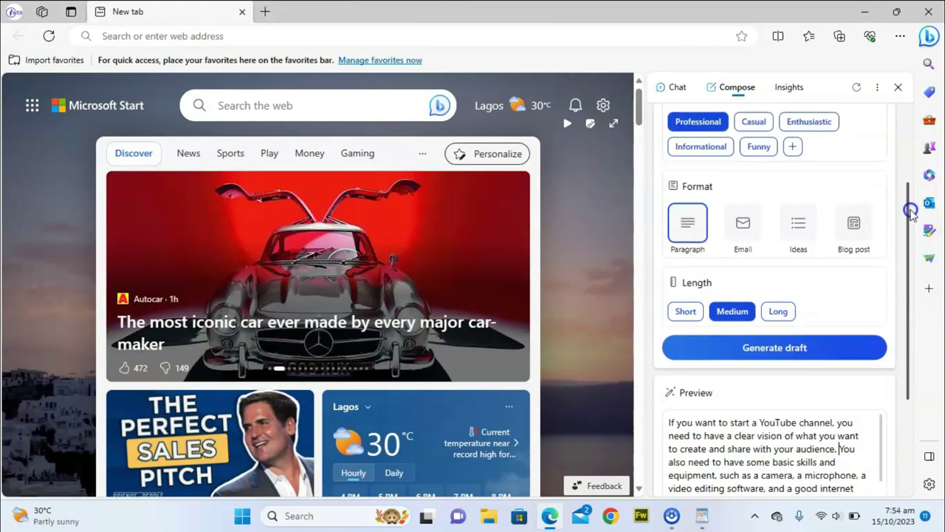
{"action": "left_click", "coordinate": [849, 235]}
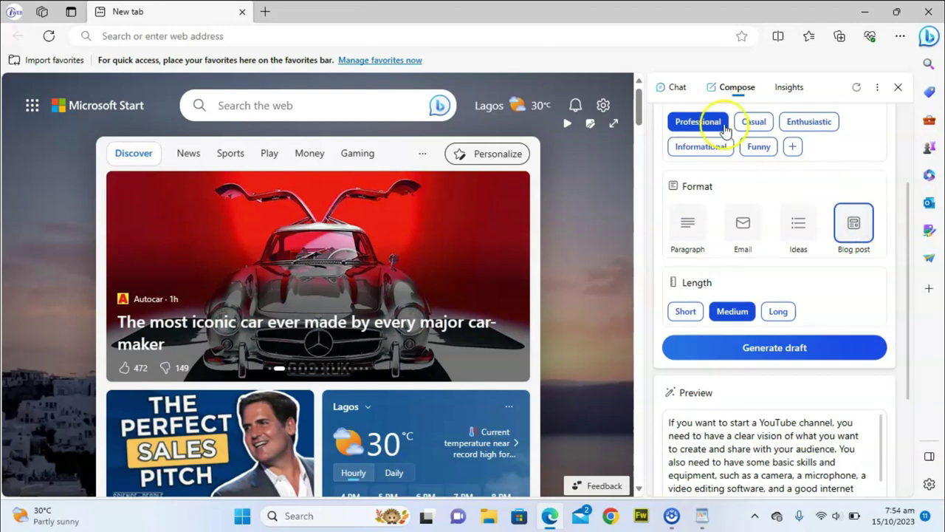
{"action": "left_click_drag", "start_coordinate": [908, 230], "coordinate": [913, 95]}
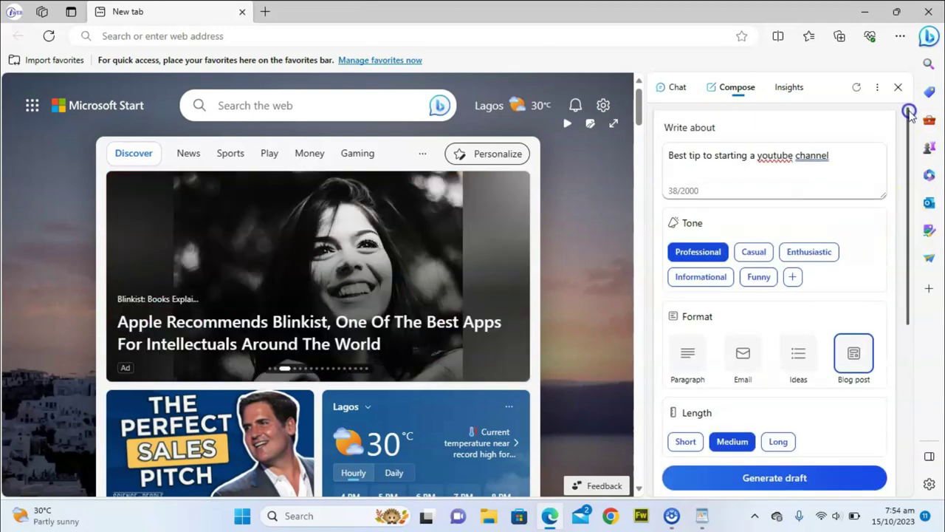
{"action": "left_click", "coordinate": [698, 280]}
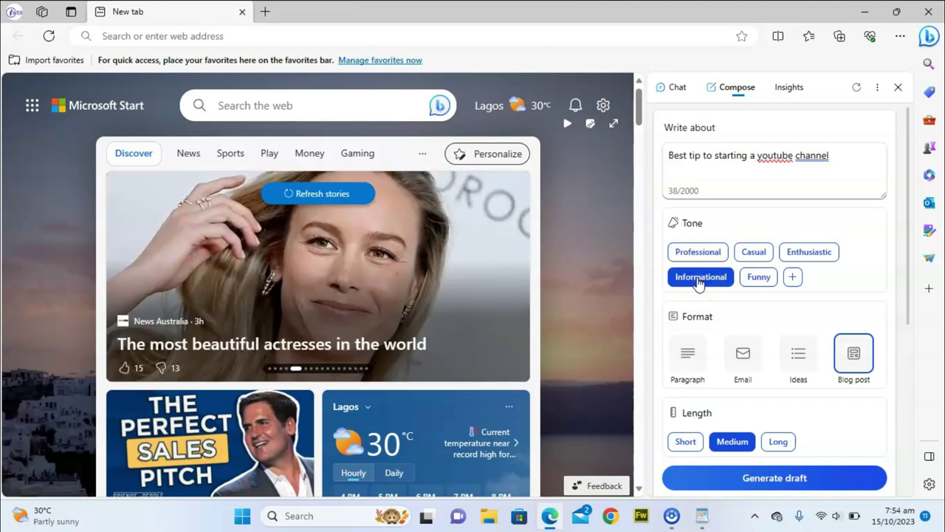
{"action": "left_click", "coordinate": [778, 441]}
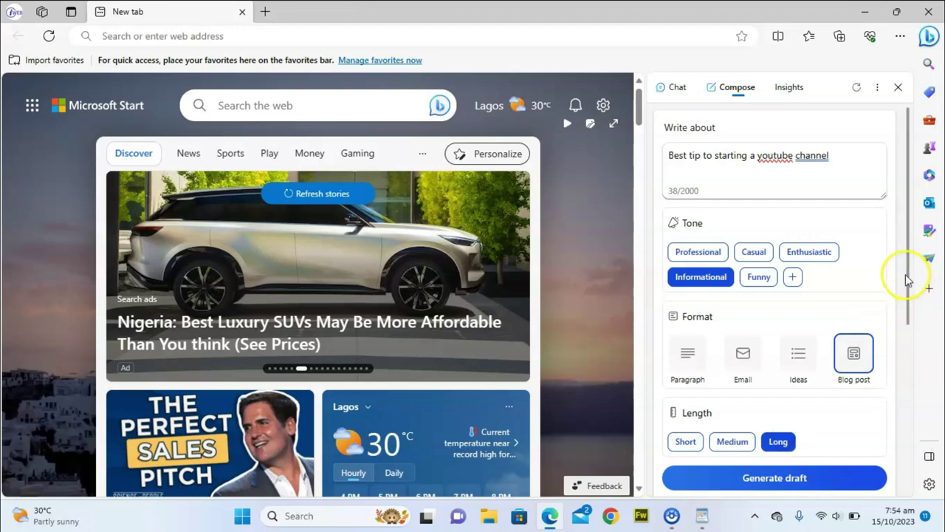
{"action": "left_click_drag", "start_coordinate": [908, 279], "coordinate": [887, 268]}
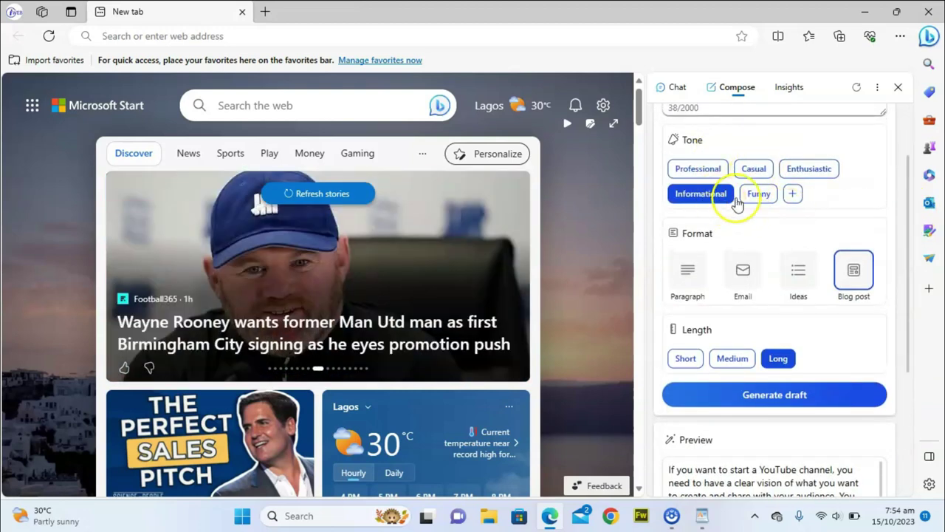
Add 'creative' as a custom tone and generate a new draft
{"action": "left_click", "coordinate": [792, 193]}
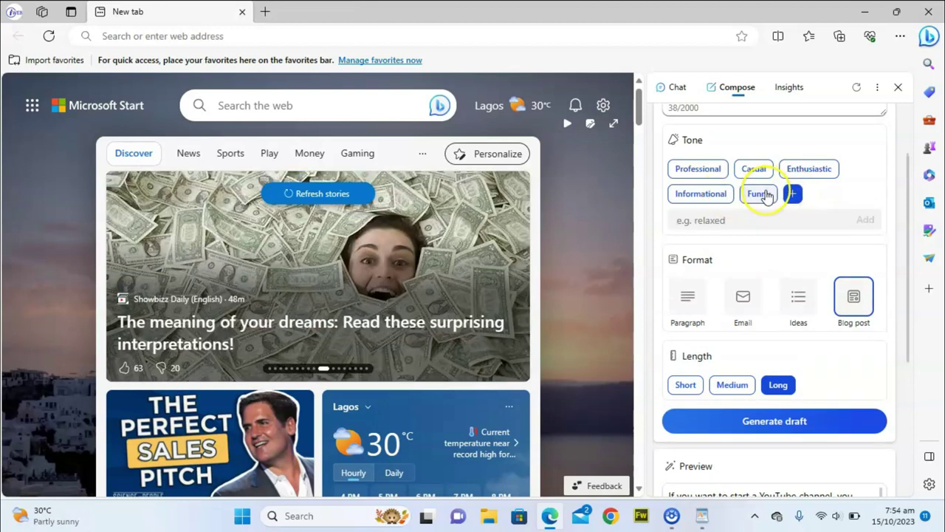
{"action": "left_click", "coordinate": [760, 194]}
{"action": "left_click", "coordinate": [706, 194]}
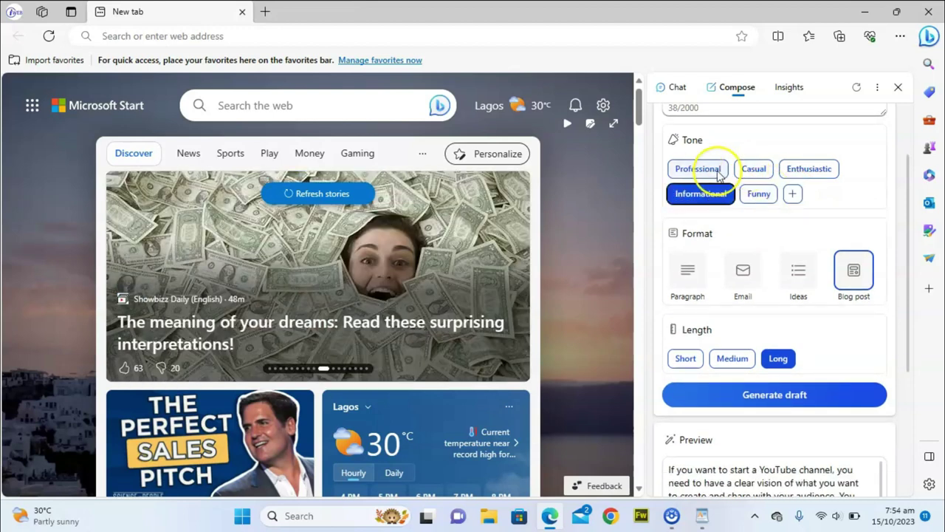
{"action": "left_click", "coordinate": [700, 171]}
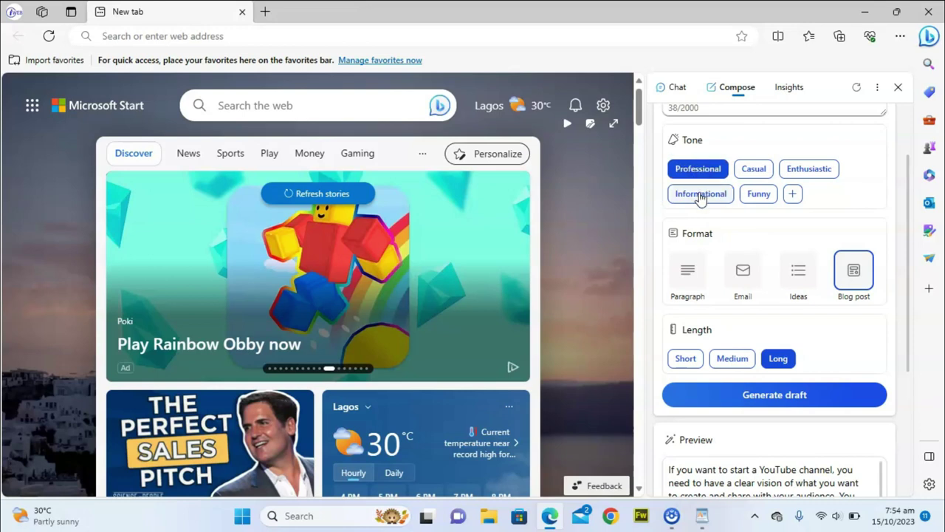
{"action": "left_click", "coordinate": [701, 195]}
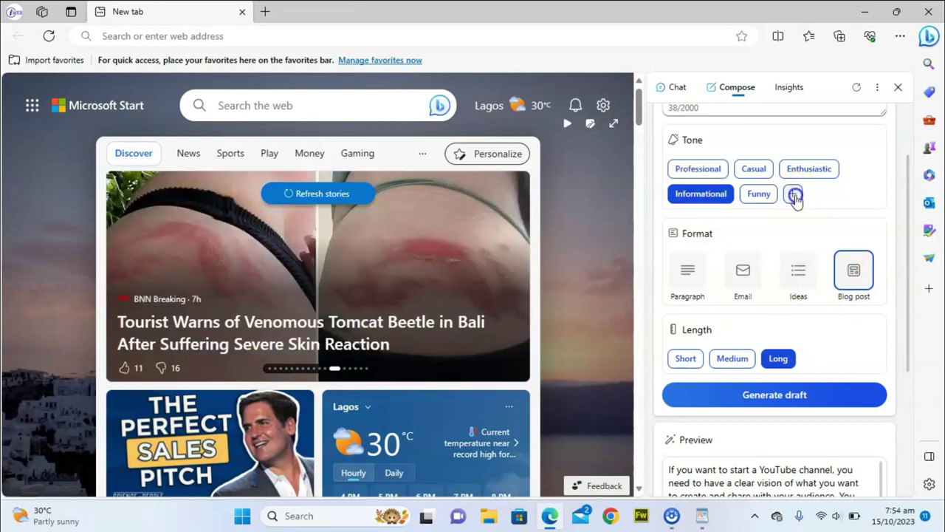
{"action": "left_click", "coordinate": [795, 195]}
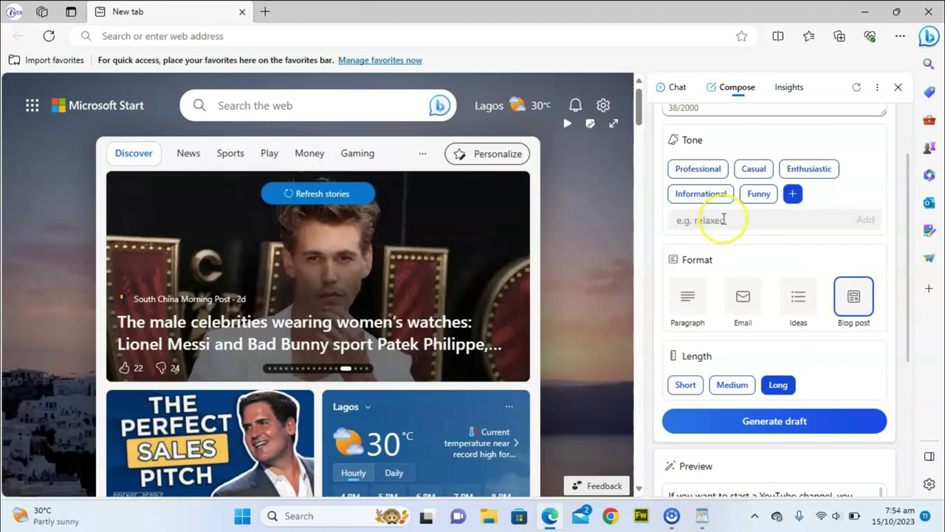
{"action": "type", "text": "creative"}
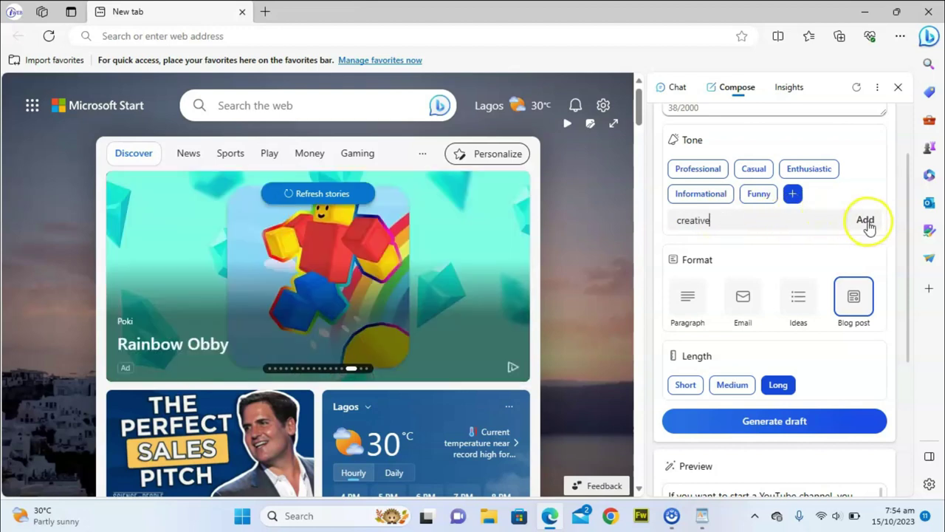
{"action": "left_click", "coordinate": [868, 222]}
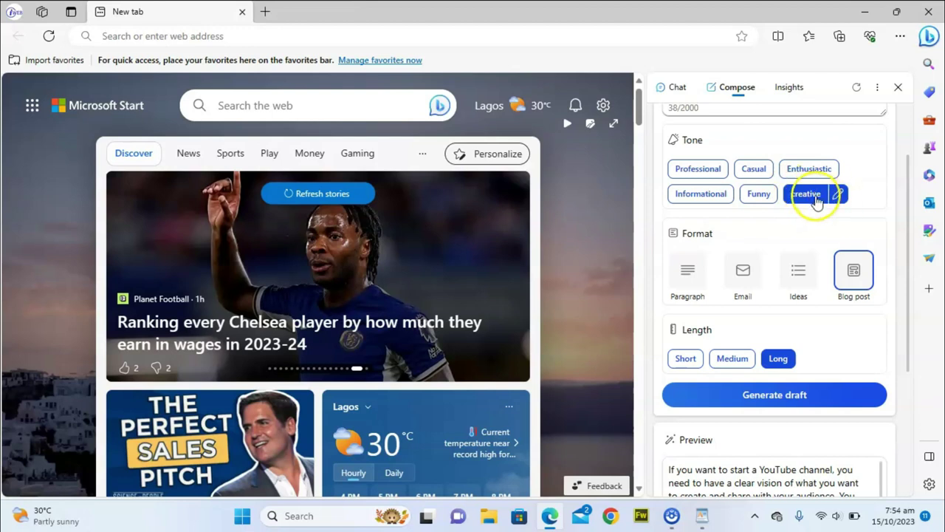
{"action": "left_click", "coordinate": [786, 398]}
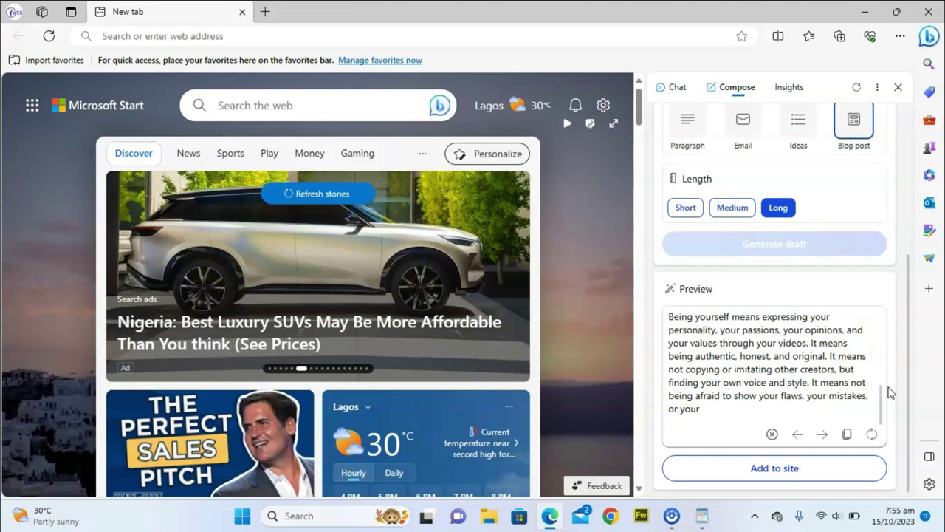
Bring WordPad to the front once the long blog-post draft has streamed in
{"action": "left_click", "coordinate": [702, 515]}
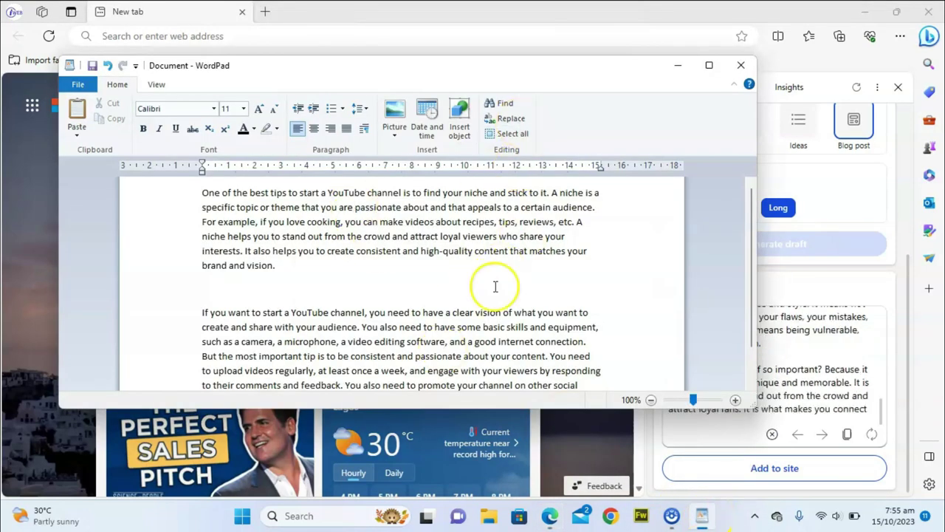
Review the niche and consistency paragraphs already in the WordPad document
{"action": "left_click", "coordinate": [413, 266]}
{"action": "double_click", "coordinate": [143, 191]}
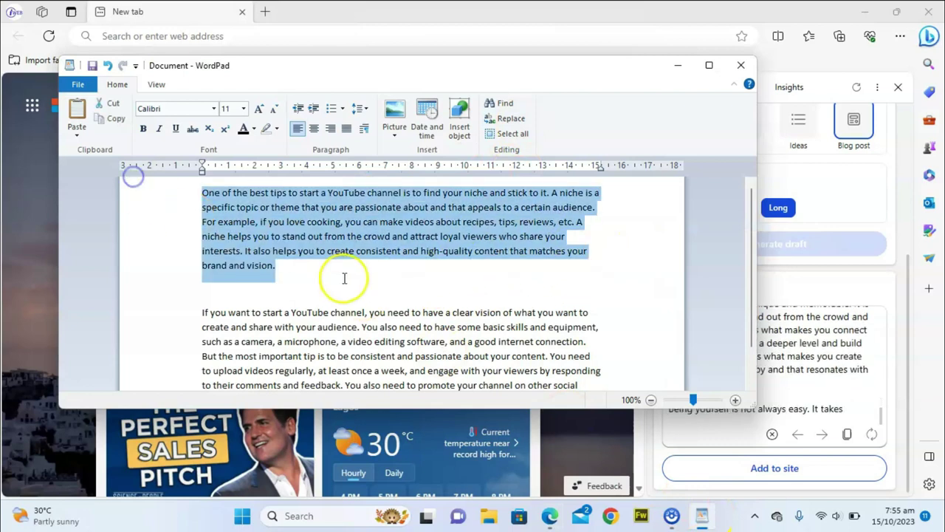
{"action": "left_click", "coordinate": [388, 308]}
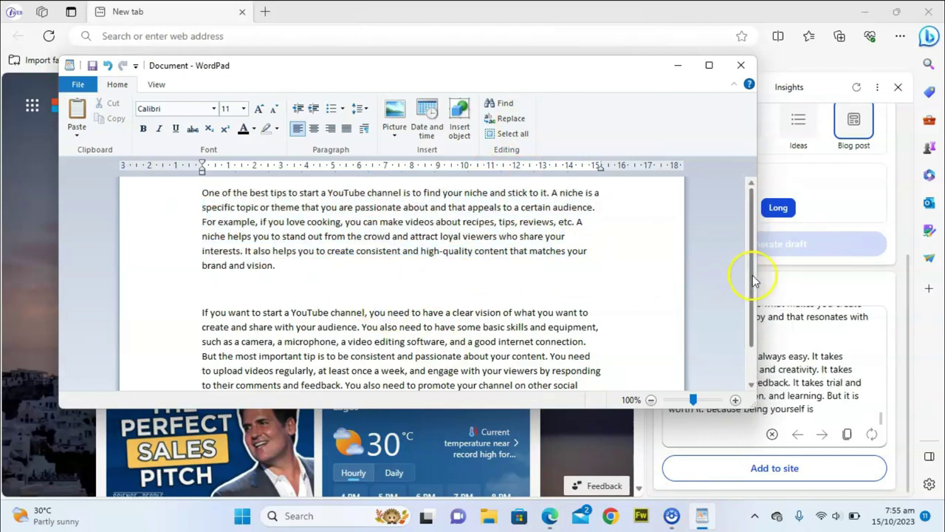
{"action": "left_click_drag", "start_coordinate": [753, 274], "coordinate": [753, 375]}
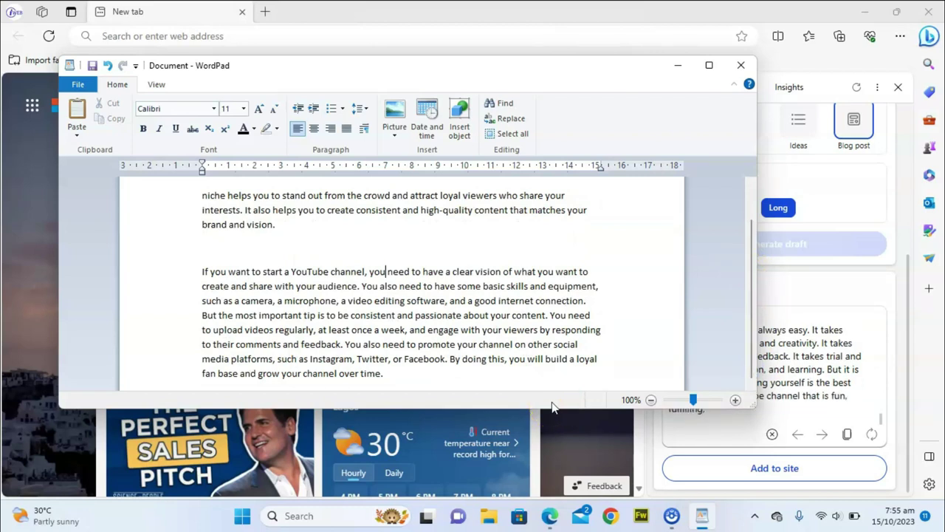
Select the full 'being yourself' Compose draft, then return to the end of the WordPad text
{"action": "left_click", "coordinate": [897, 384]}
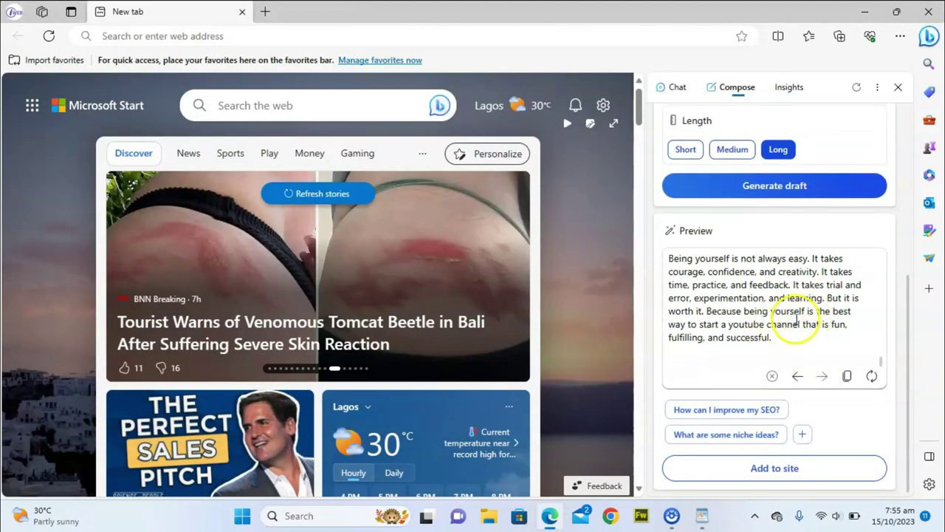
{"action": "left_click", "coordinate": [785, 336]}
{"action": "key", "text": "ctrl+a"}
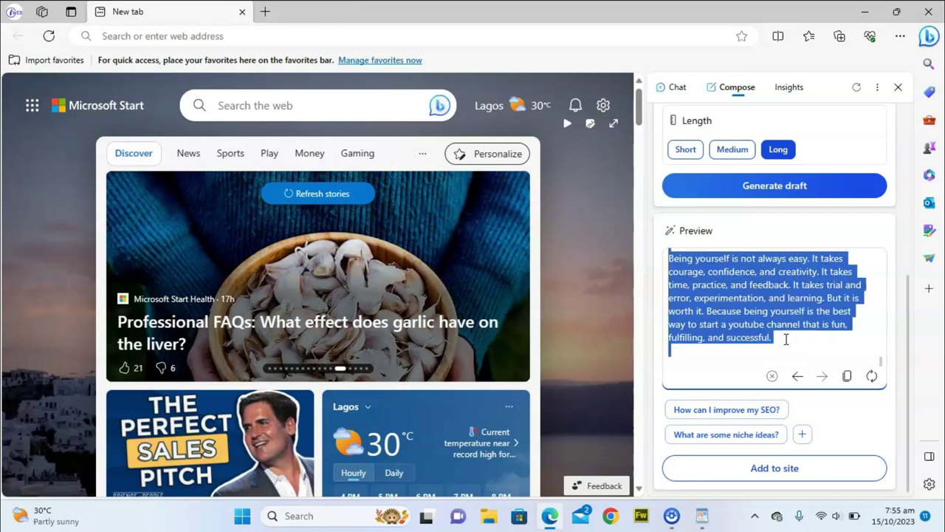
{"action": "left_click", "coordinate": [702, 516]}
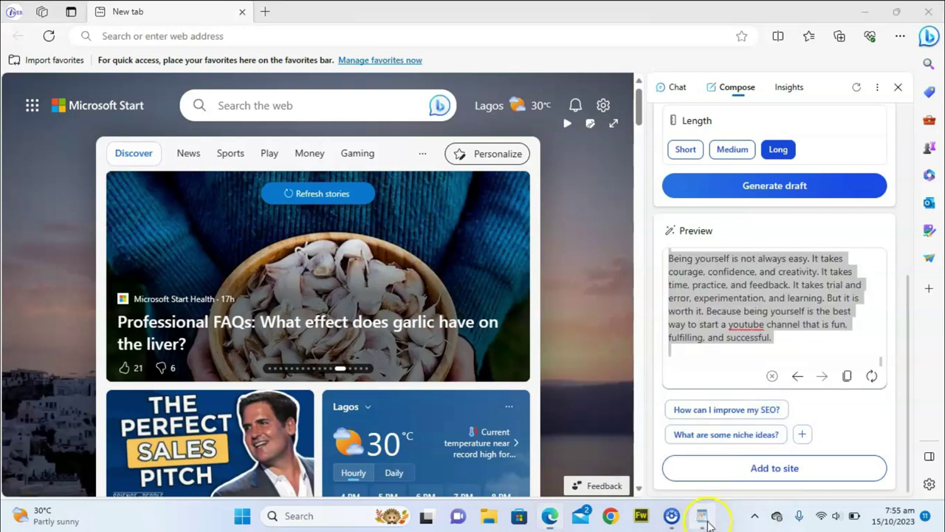
{"action": "left_click", "coordinate": [566, 375]}
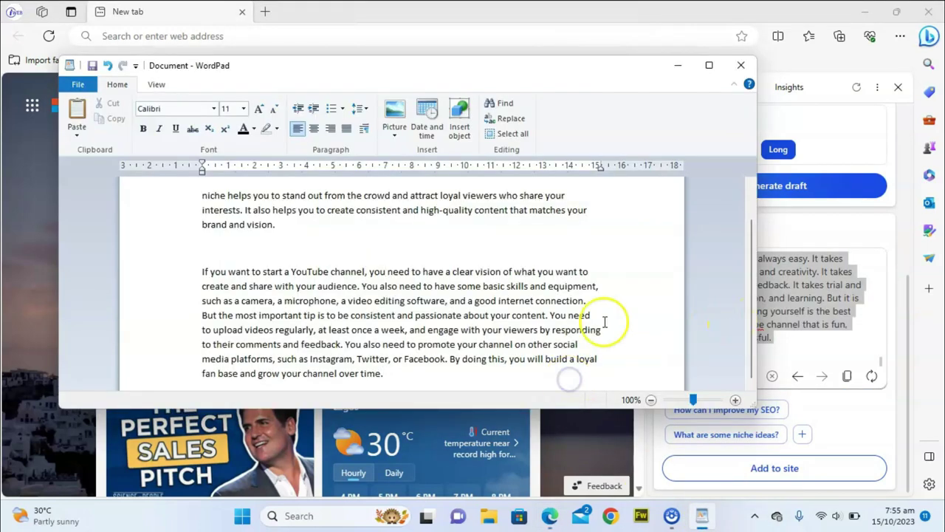
Keep the WordPad document open without saving and replace its YouTube-tips text with the pasted being-yourself post
{"action": "key", "text": "alt+F4"}
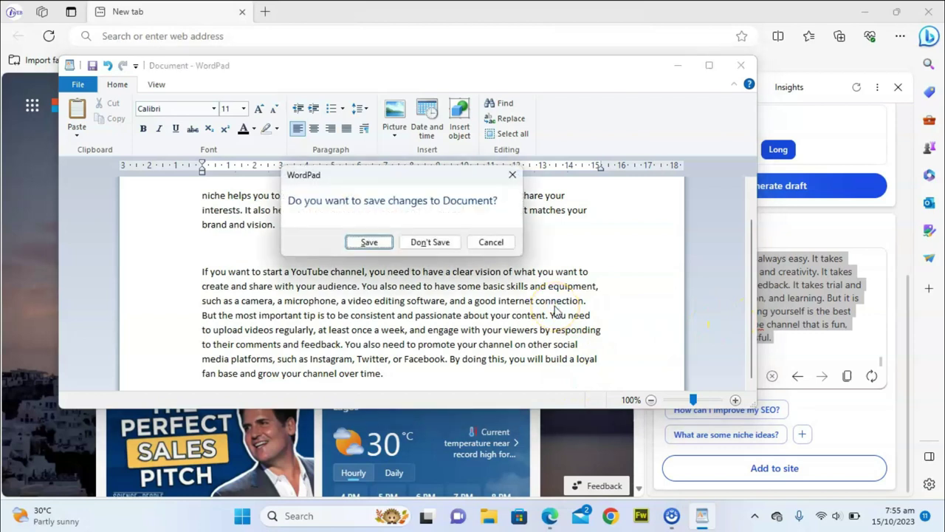
{"action": "left_click", "coordinate": [485, 244]}
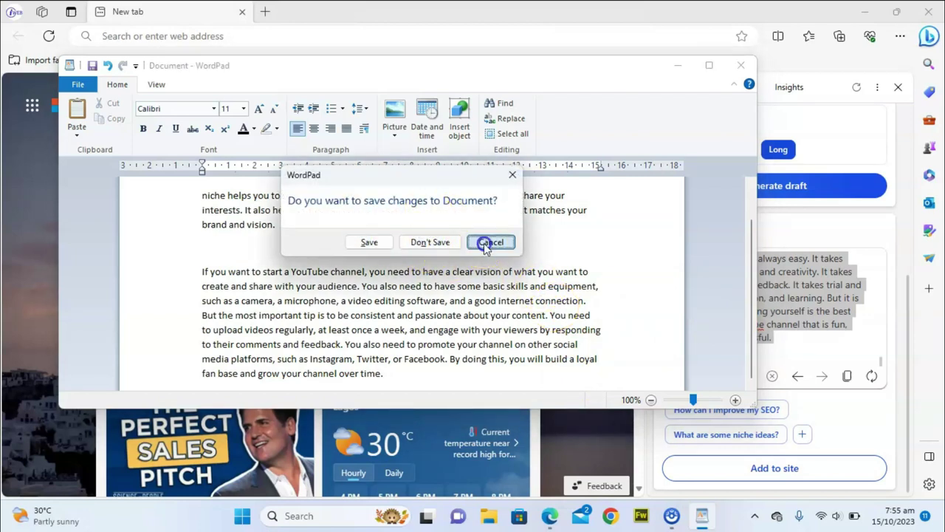
{"action": "key", "text": "ctrl+a"}
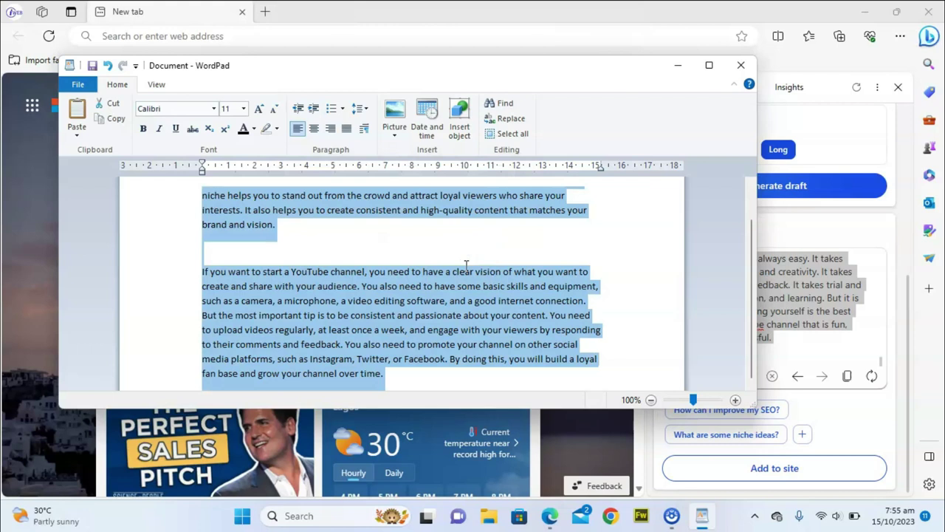
{"action": "left_click", "coordinate": [465, 265]}
{"action": "key", "text": "ctrl+a"}
{"action": "key", "text": "ctrl+x"}
{"action": "key", "text": "ctrl+v"}
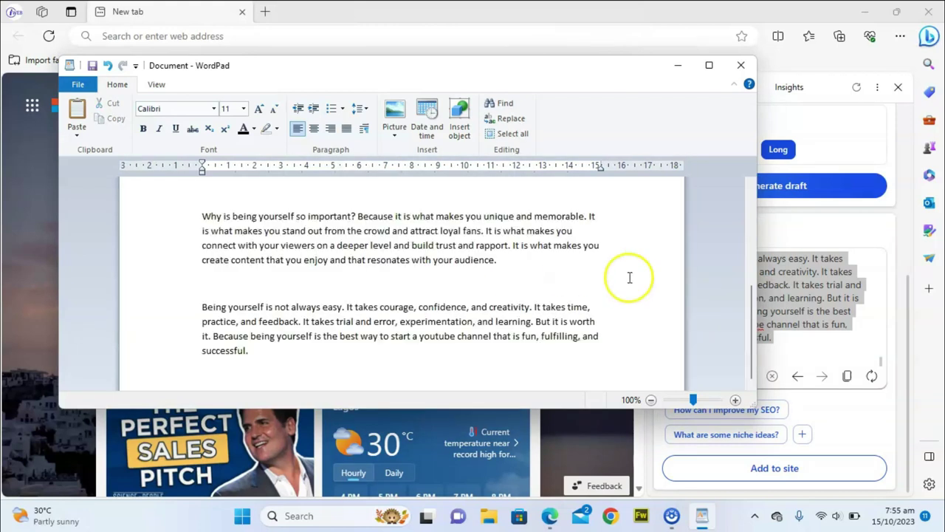
Maximize the WordPad window and scroll through the pasted blog post
{"action": "left_click_drag", "start_coordinate": [763, 328], "coordinate": [741, 227]}
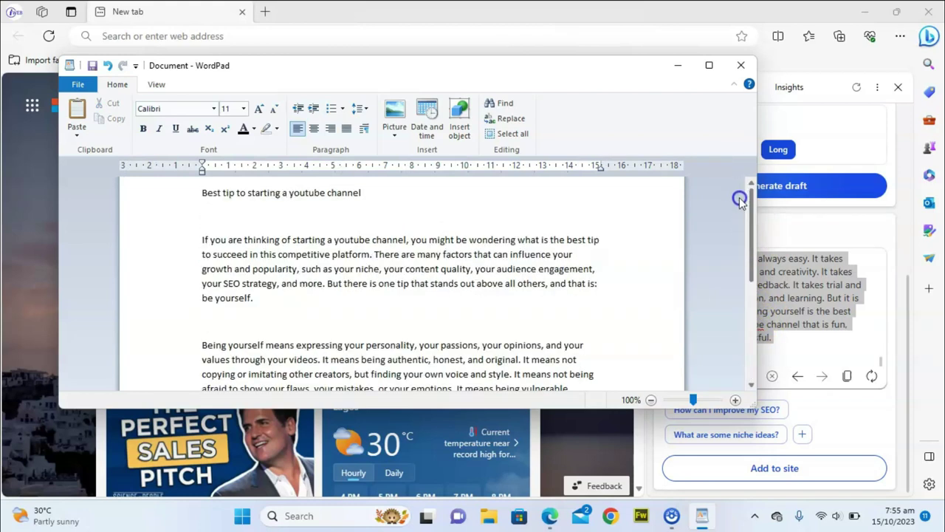
{"action": "left_click", "coordinate": [705, 65]}
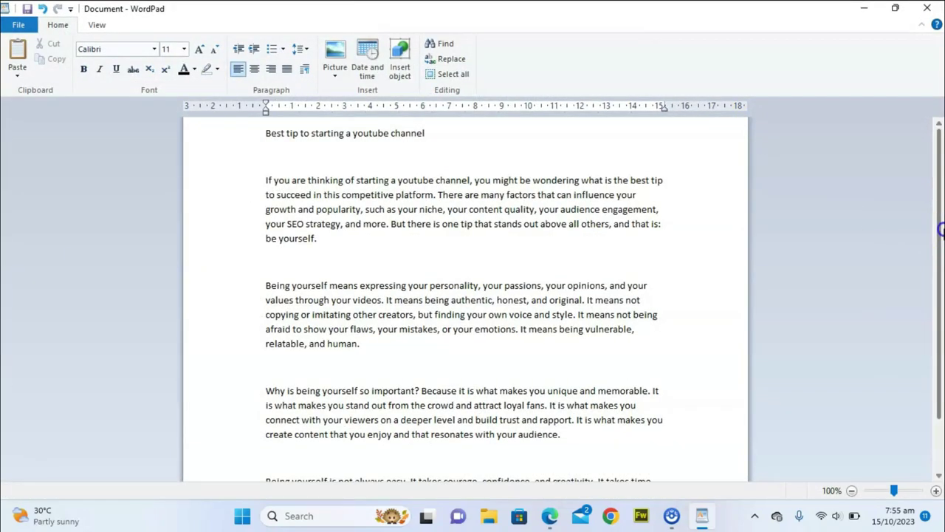
{"action": "left_click_drag", "start_coordinate": [940, 231], "coordinate": [940, 293]}
{"action": "left_click_drag", "start_coordinate": [942, 382], "coordinate": [942, 205]}
Back in Compose, set the tone to Informational and regenerate the long YouTube-channel blog draft
{"action": "left_click", "coordinate": [868, 10]}
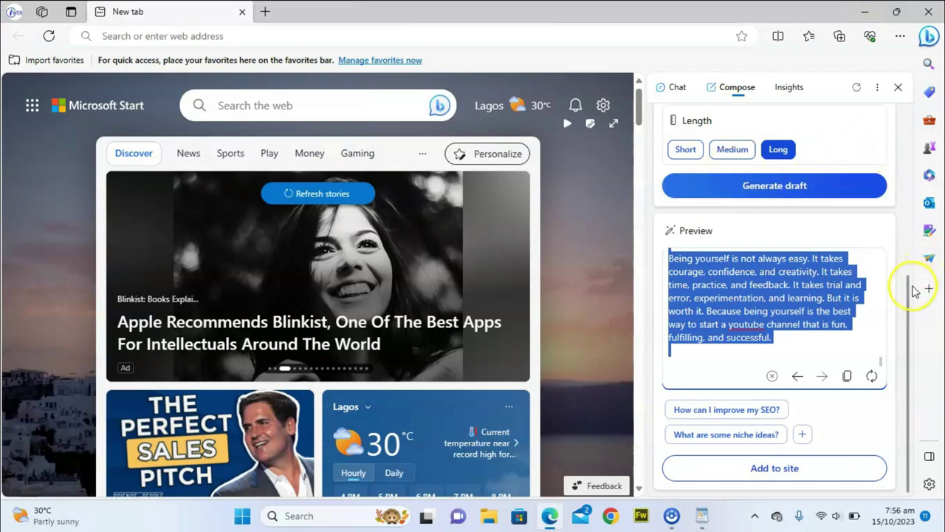
{"action": "left_click_drag", "start_coordinate": [910, 282], "coordinate": [904, 156]}
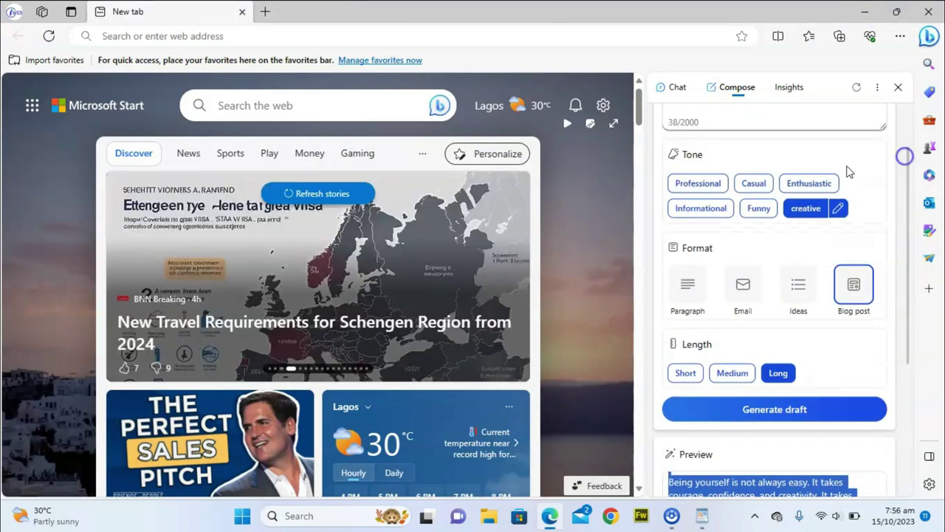
{"action": "left_click", "coordinate": [703, 207]}
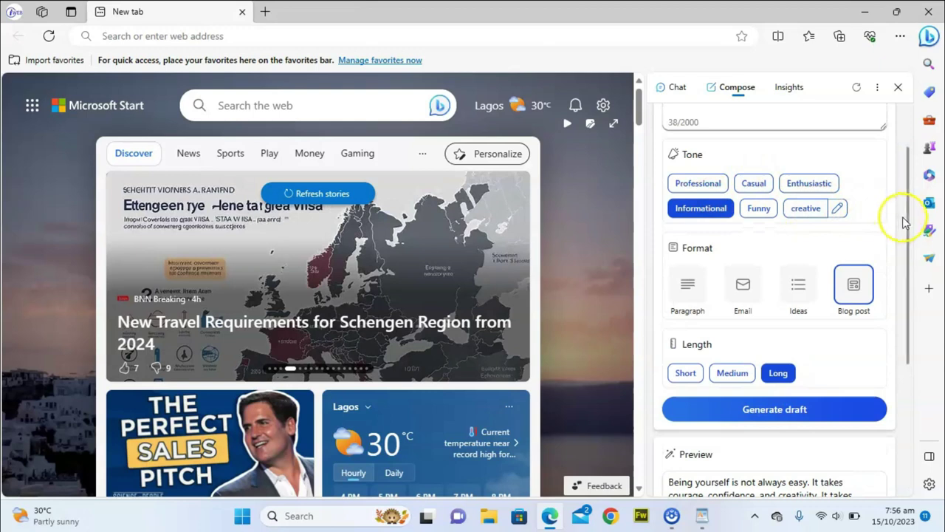
{"action": "left_click_drag", "start_coordinate": [912, 214], "coordinate": [901, 311]}
{"action": "left_click", "coordinate": [758, 224]}
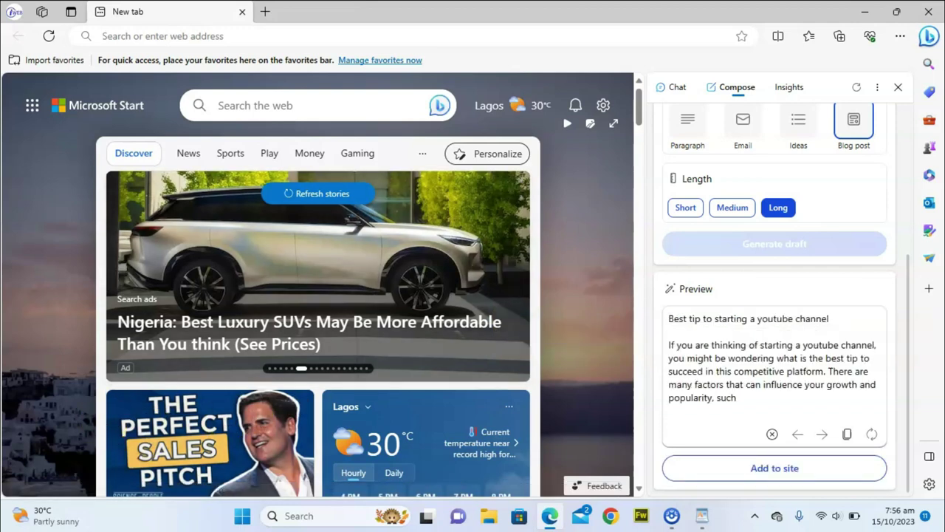
{"action": "left_click", "coordinate": [703, 517]}
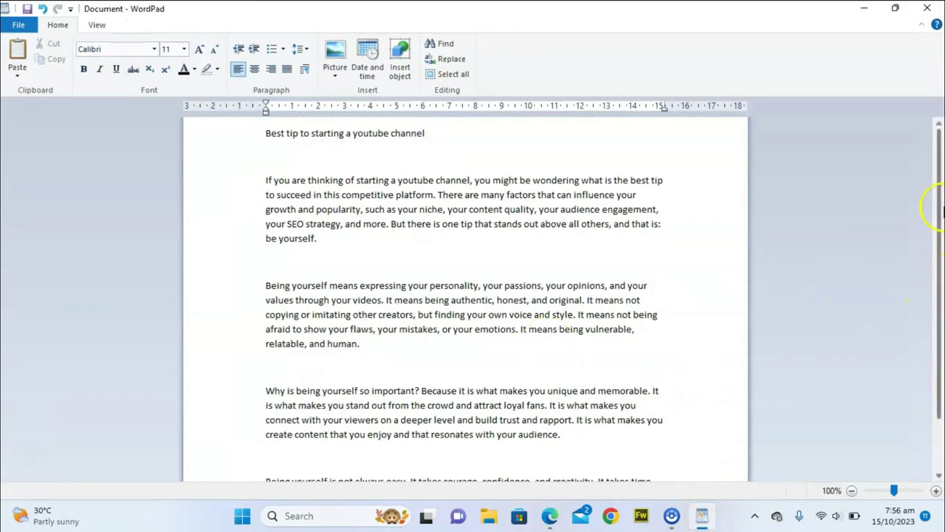
{"action": "scroll", "coordinate": [939, 367], "scroll_direction": "down", "scroll_amount": 2}
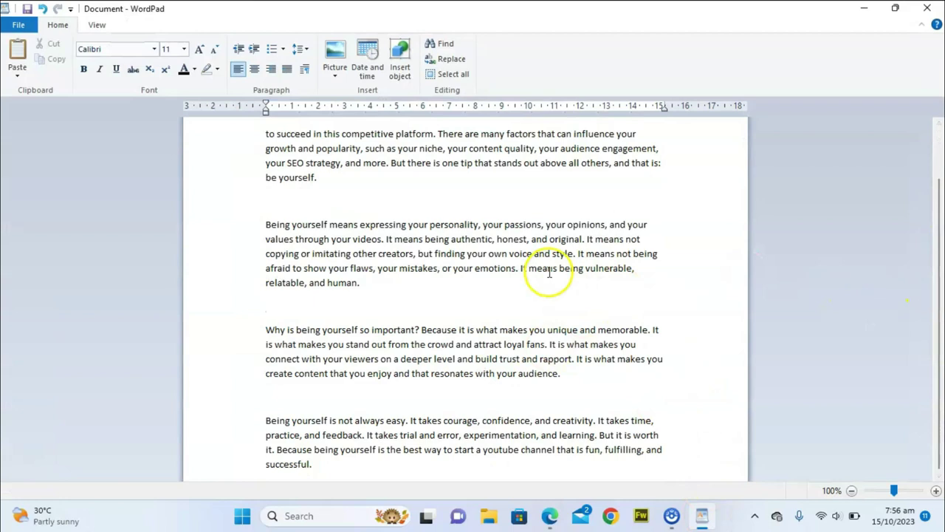
{"action": "left_click", "coordinate": [390, 309]}
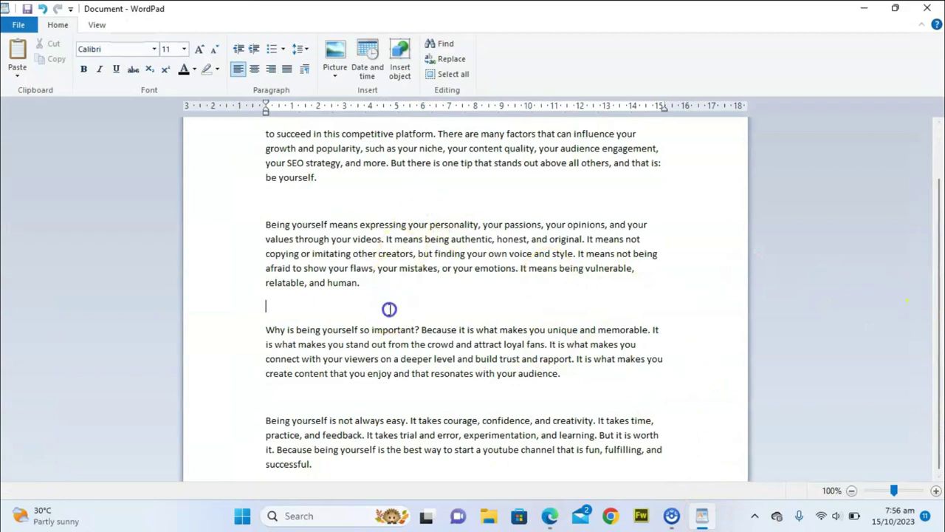
{"action": "left_click", "coordinate": [382, 401]}
{"action": "scroll", "coordinate": [940, 302], "scroll_direction": "up", "scroll_amount": 2}
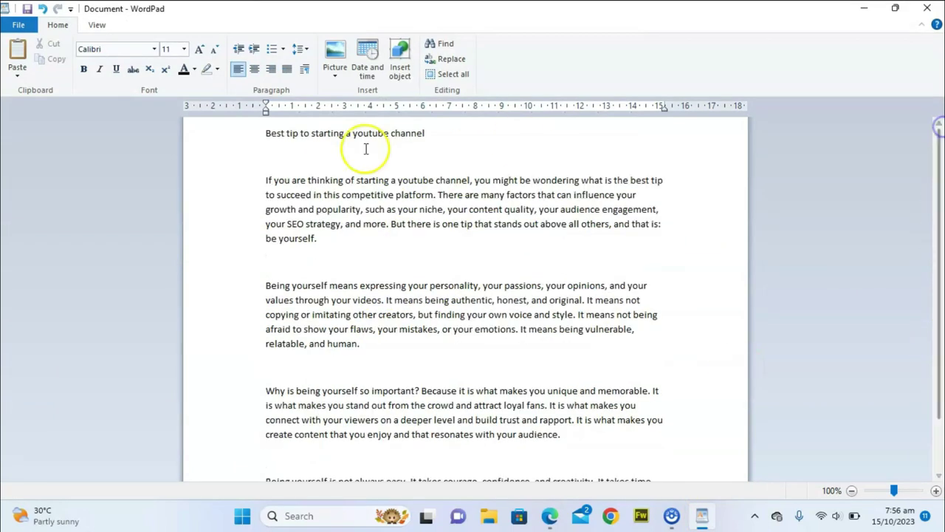
{"action": "left_click_drag", "start_coordinate": [384, 145], "coordinate": [267, 116]}
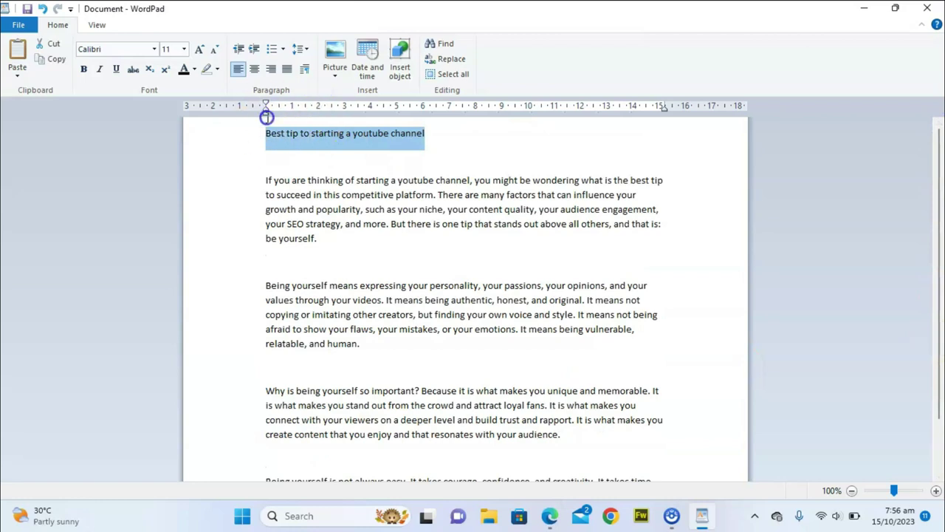
{"action": "left_click", "coordinate": [353, 254]}
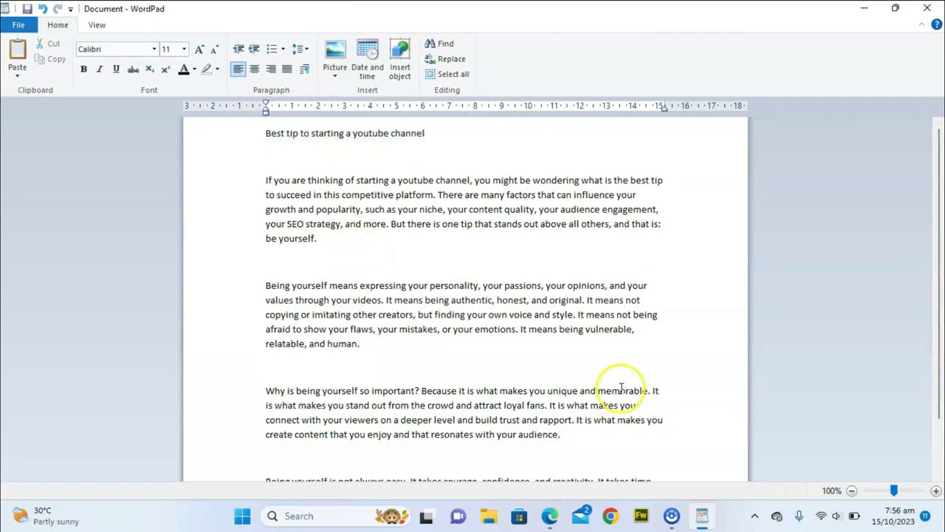
{"action": "left_click", "coordinate": [872, 10]}
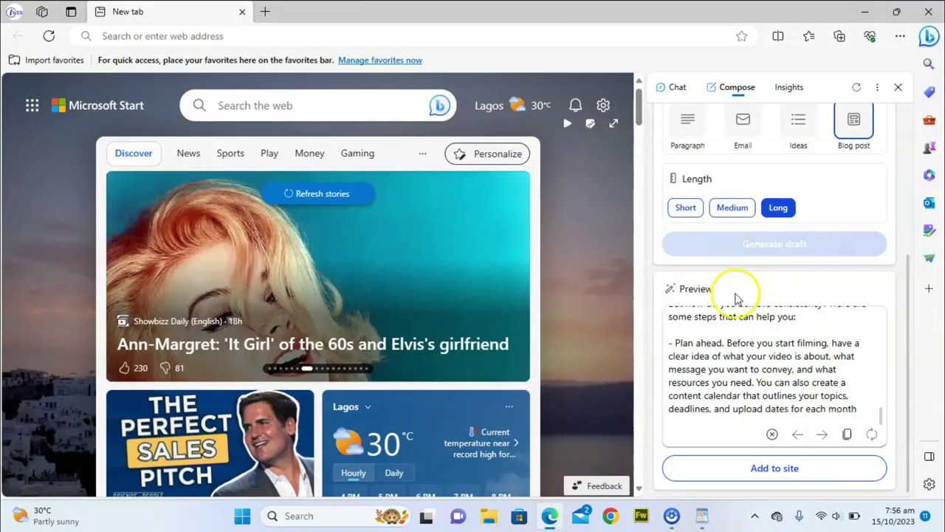